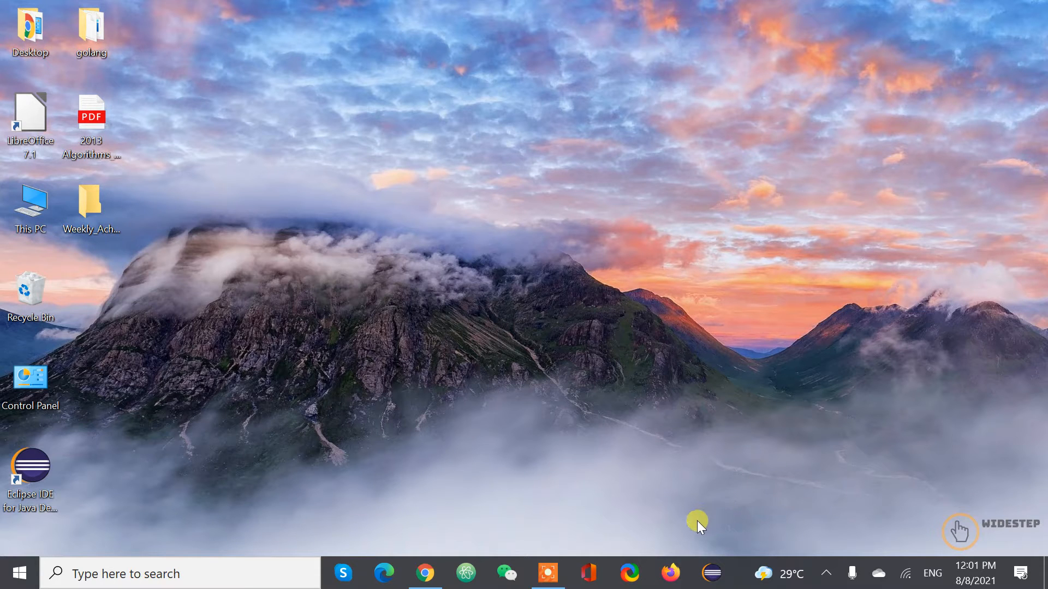
# - In Firefox, decline the default browser prompt, search for "eclipse download" and open the Eclipse Foundation downloads page
pyautogui.click(672, 572)
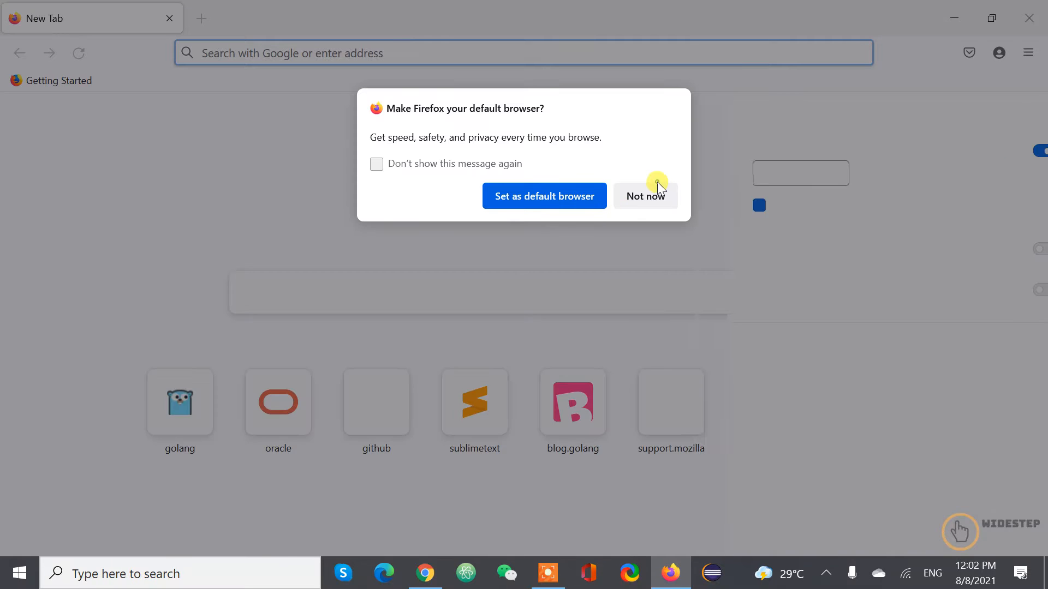
pyautogui.click(653, 197)
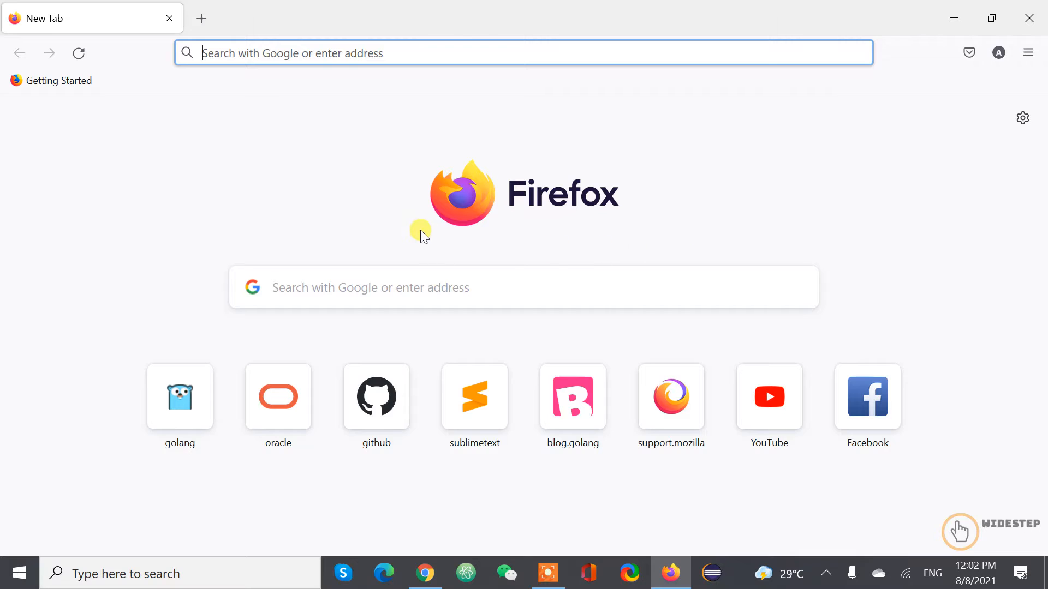
pyautogui.click(280, 53)
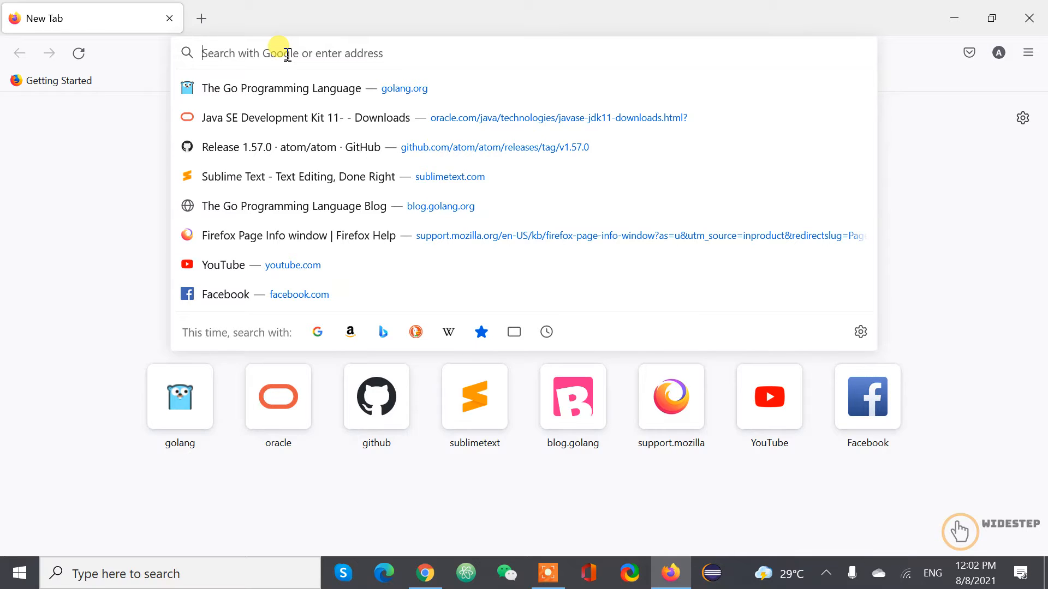
pyautogui.write('eclipse')
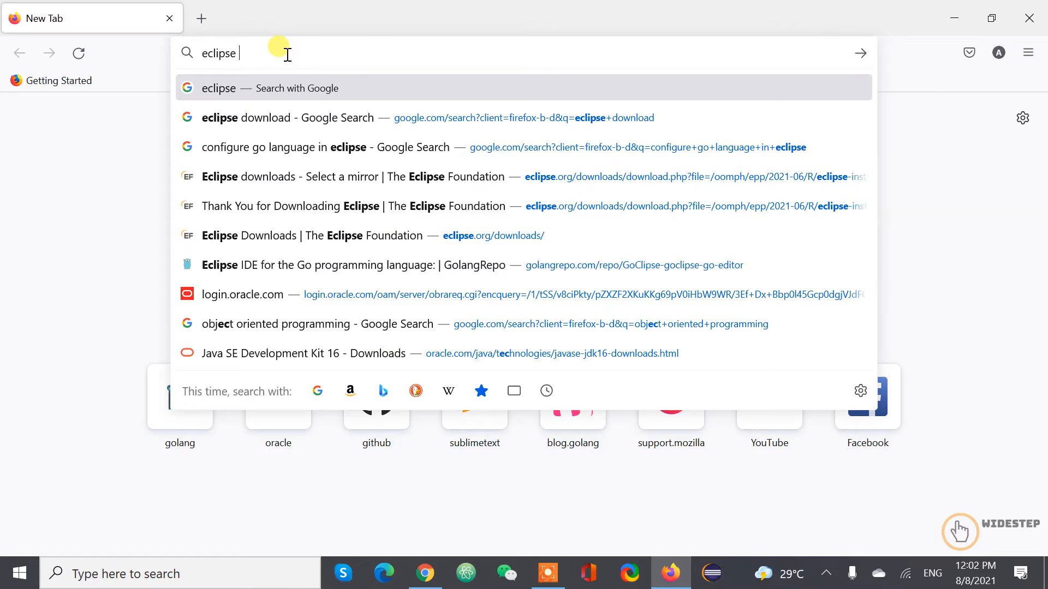
pyautogui.write(' download')
pyautogui.press('Return')
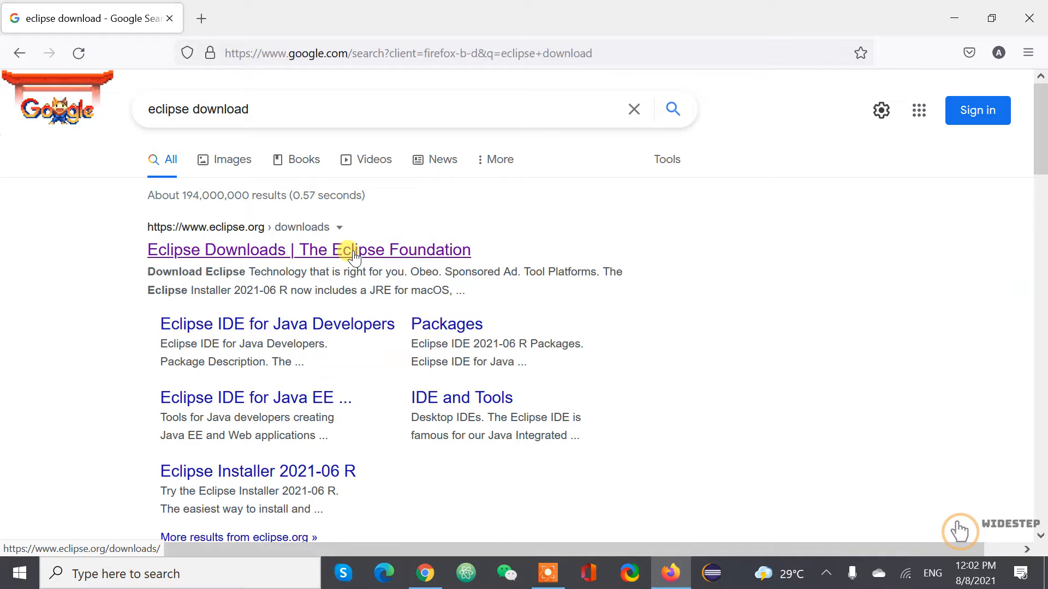
pyautogui.click(235, 244)
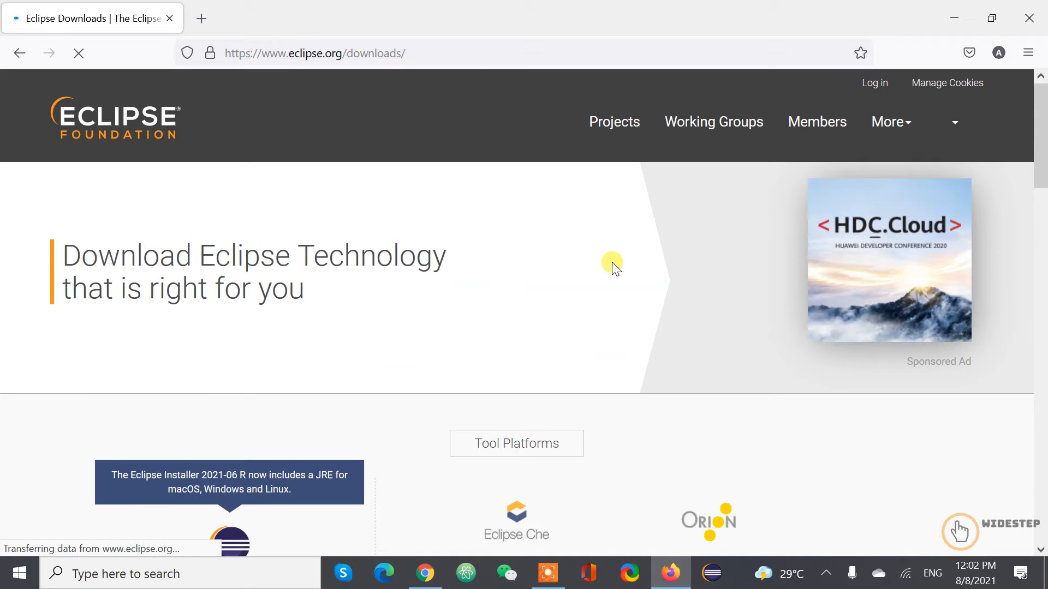
# - Look over the Eclipse downloads page, including its tool platforms, runtime platforms, project search and footer links
pyautogui.scroll(-5, 615, 264)
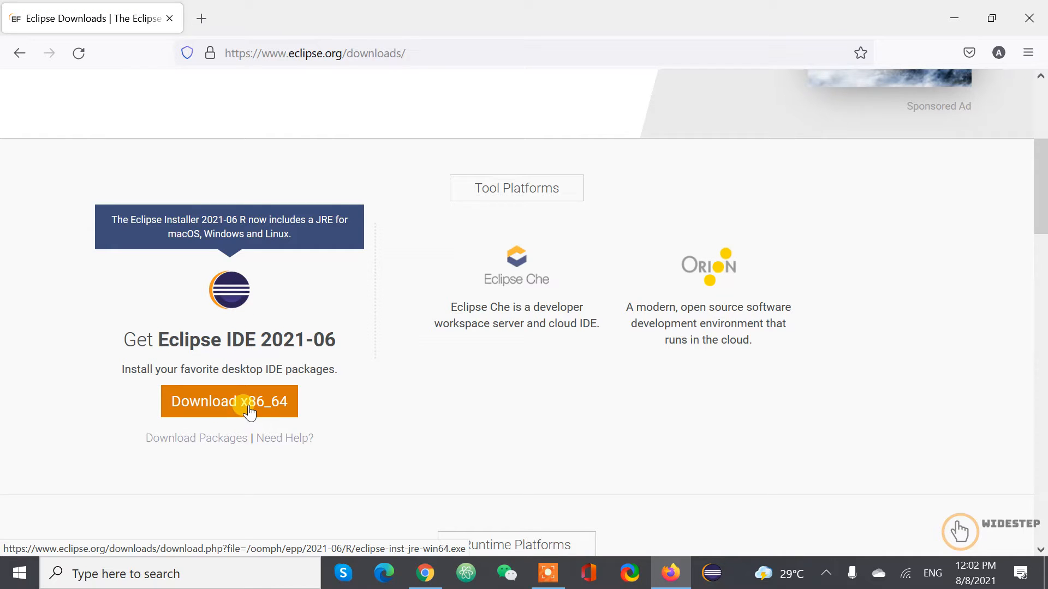
pyautogui.scroll(-5, 426, 385)
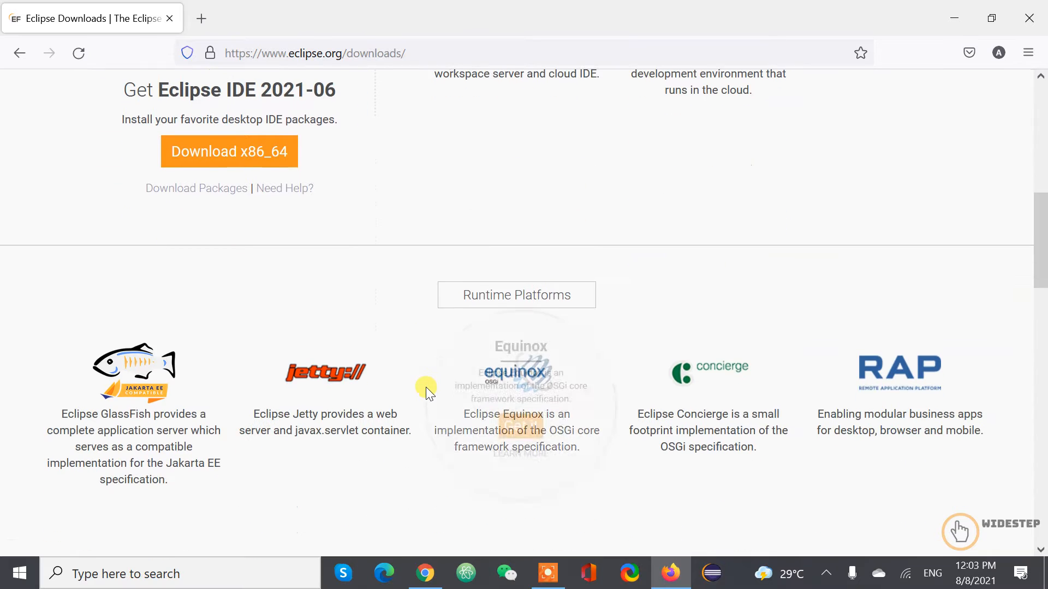
pyautogui.scroll(-5, 425, 388)
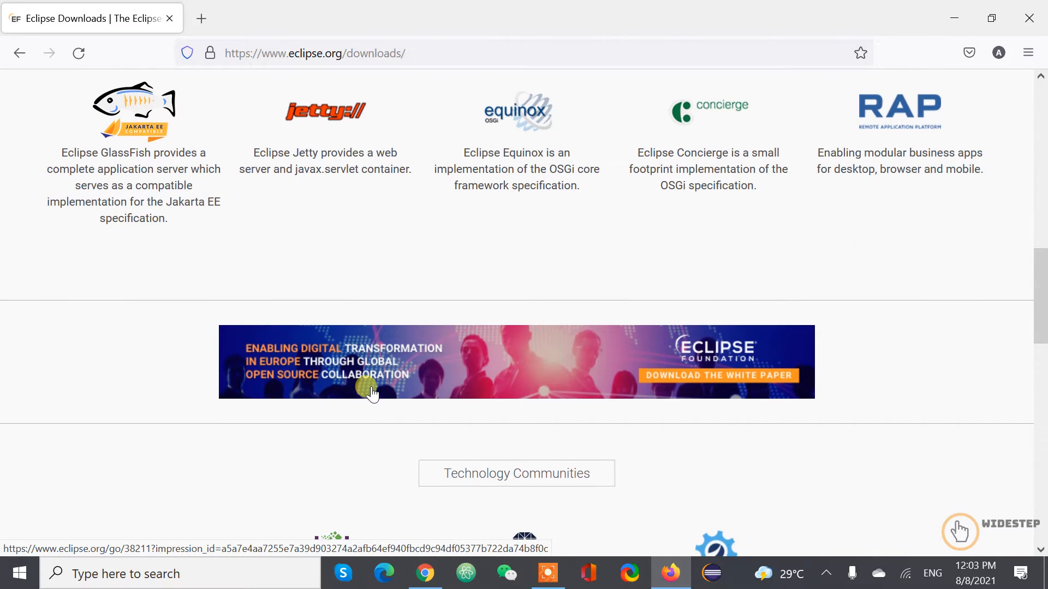
pyautogui.scroll(-5, 371, 388)
pyautogui.scroll(-6, 388, 388)
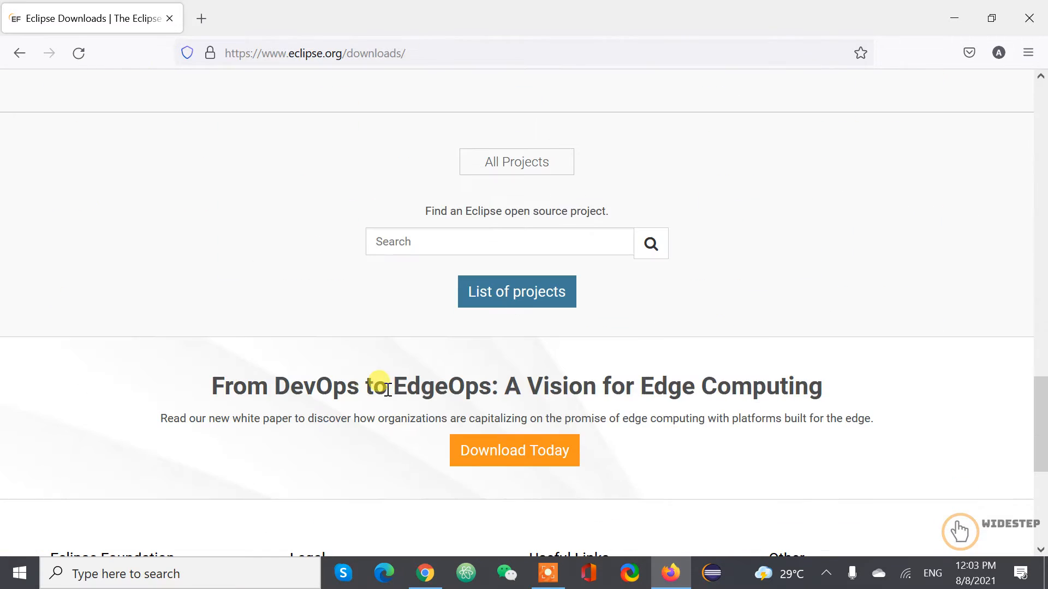
pyautogui.scroll(-5, 314, 388)
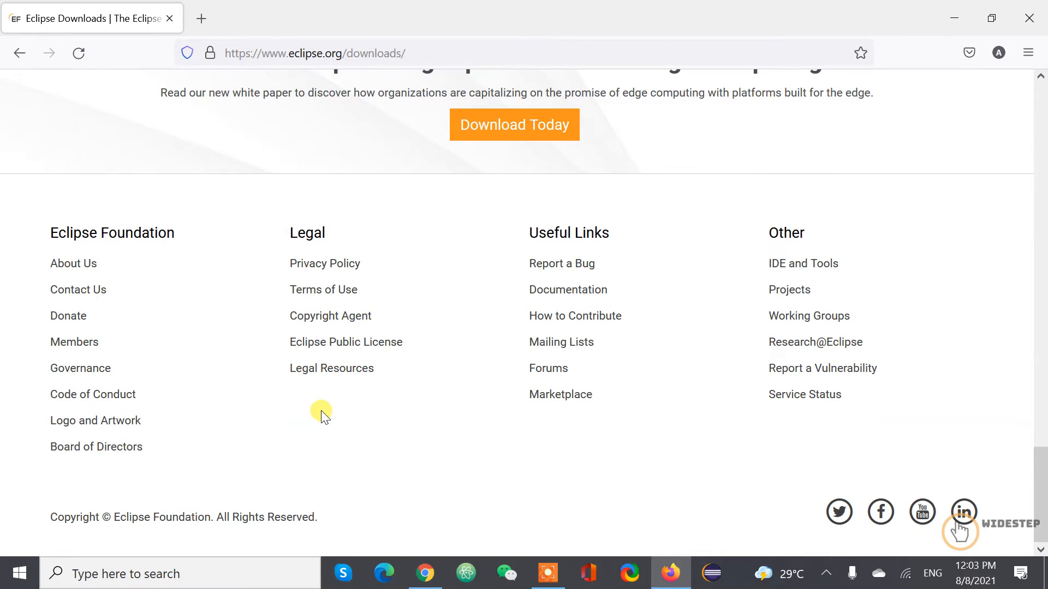
pyautogui.scroll(15, 317, 418)
pyautogui.scroll(-1, 332, 401)
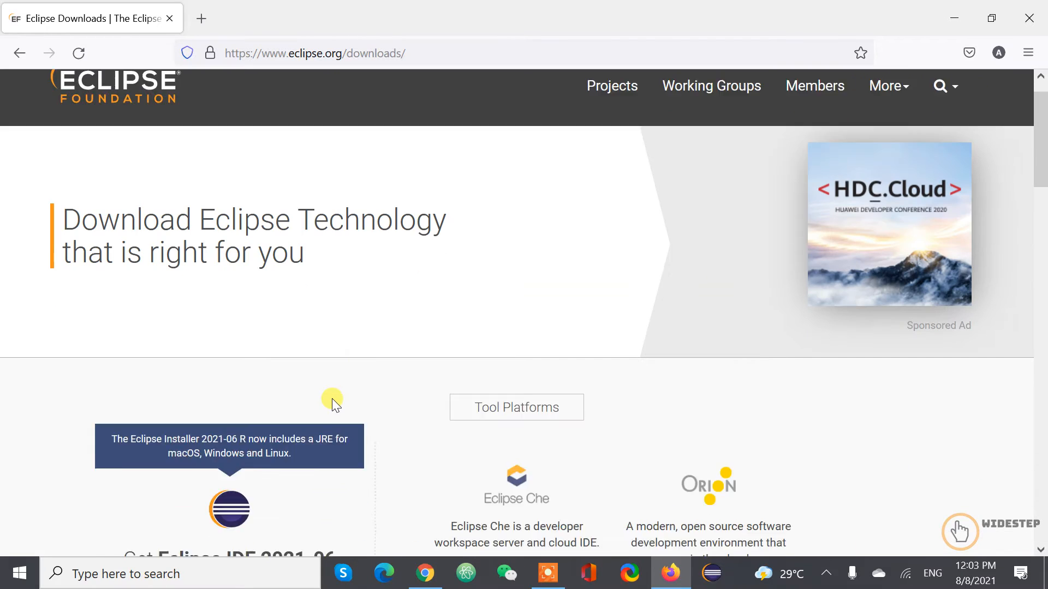
# - Request the Eclipse IDE 2021-06 x86_64 installer download and cancel saving eclipse-inst-jre-win64.exe
pyautogui.scroll(-2, 334, 402)
pyautogui.click(218, 487)
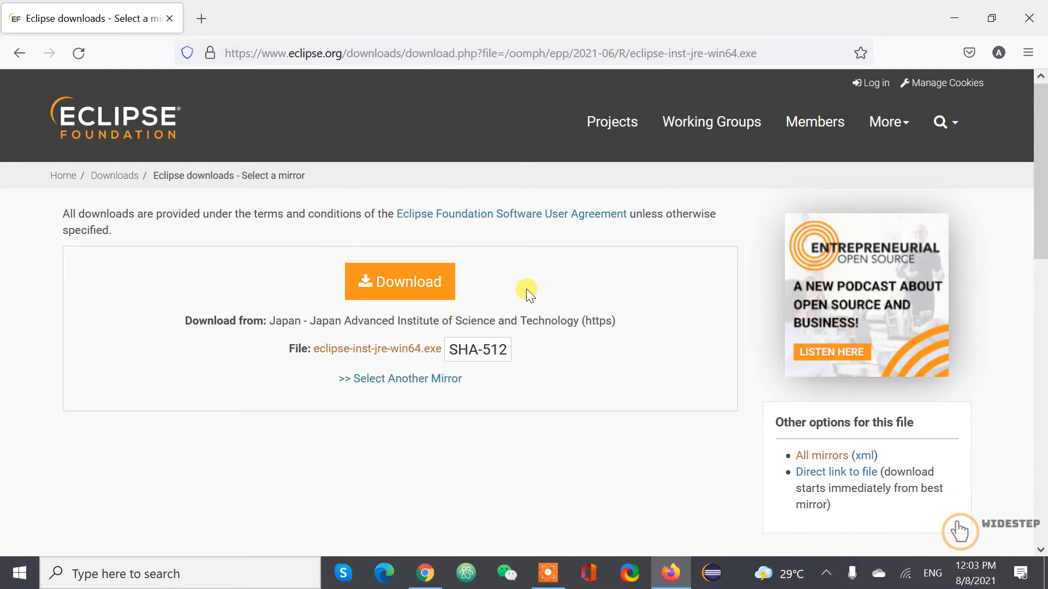
pyautogui.click(397, 298)
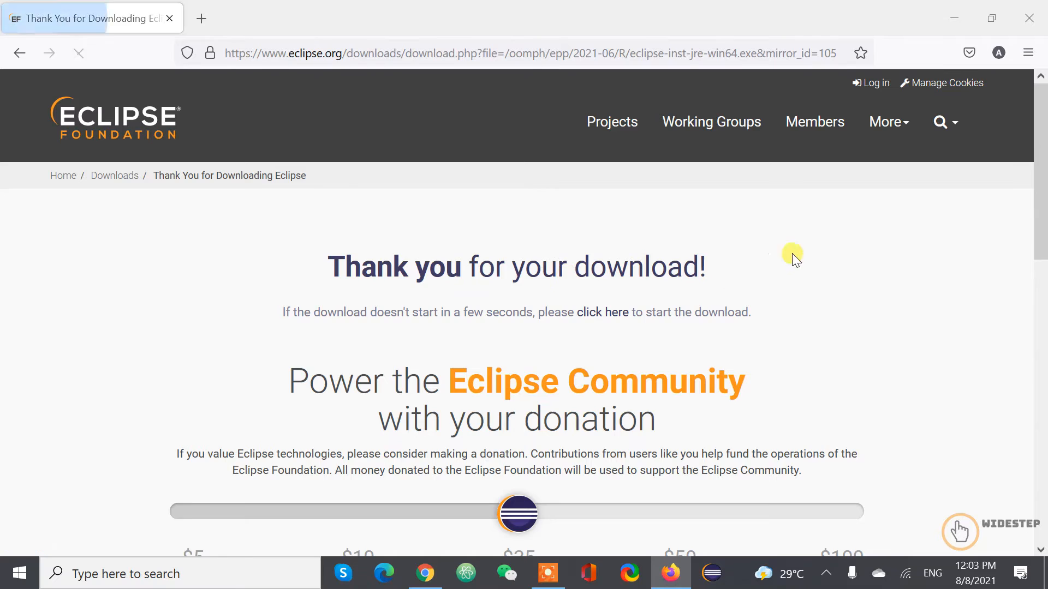
pyautogui.scroll(-3, 919, 264)
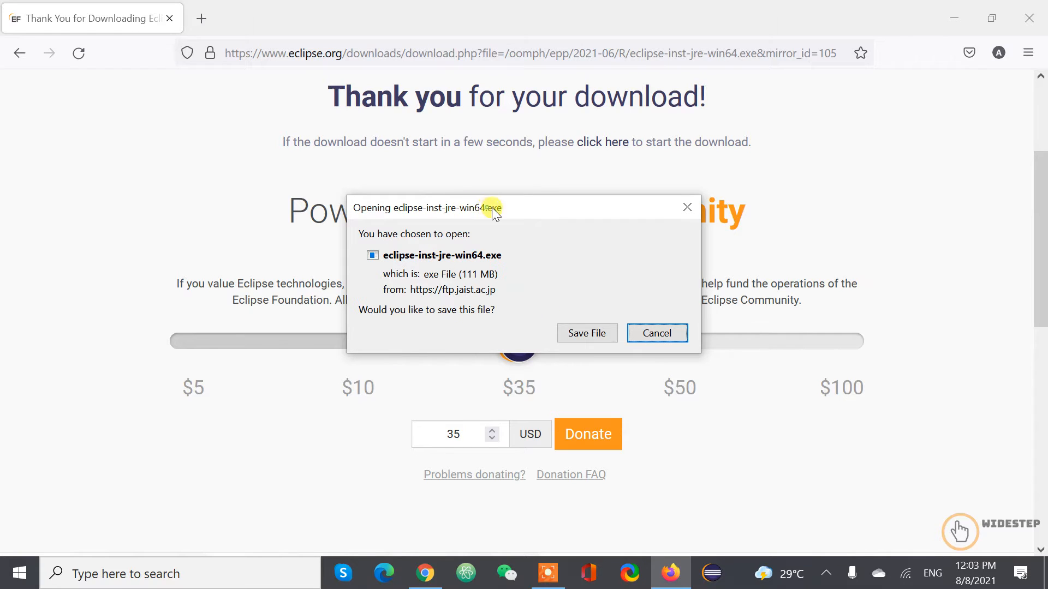
pyautogui.moveTo(494, 212); pyautogui.dragTo(476, 147)
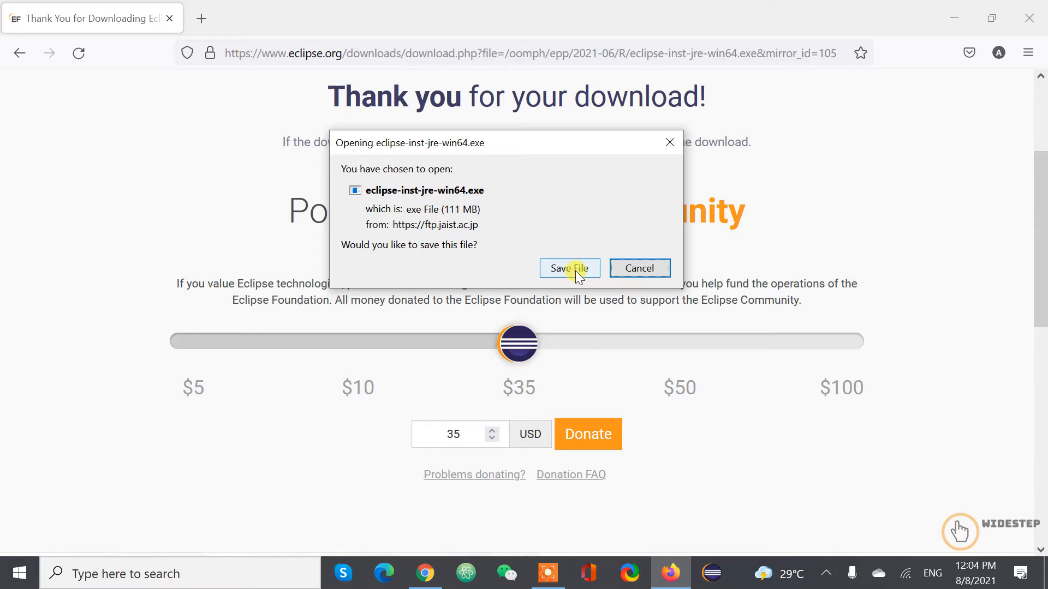
pyautogui.click(640, 268)
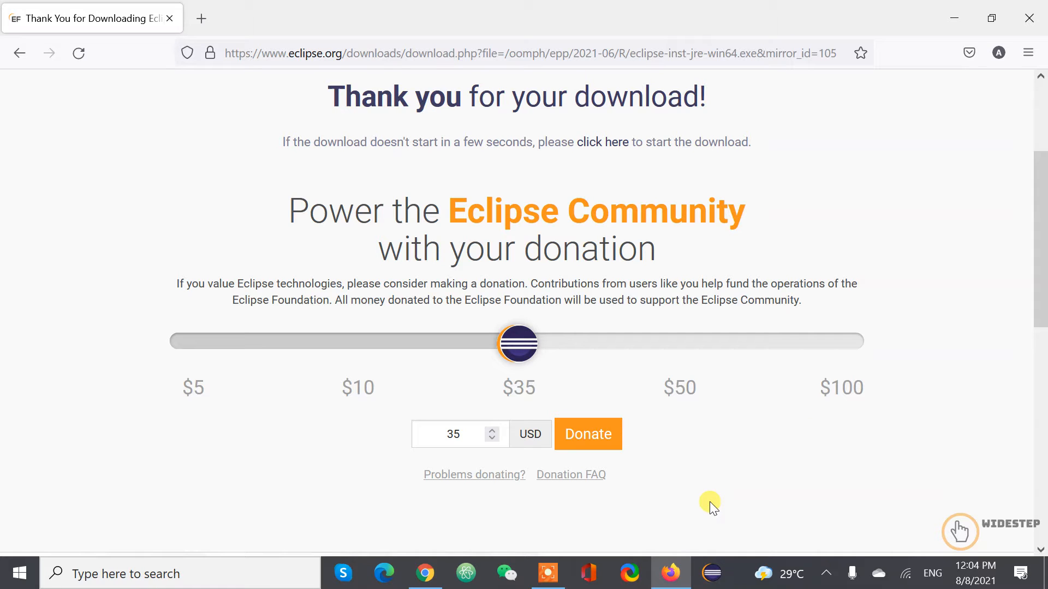
# - Run eclipse-inst-jre-win64.exe from the Downloads folder in File Explorer, and clear the File Explorer and browser windows off the desktop
pyautogui.press('super+r')
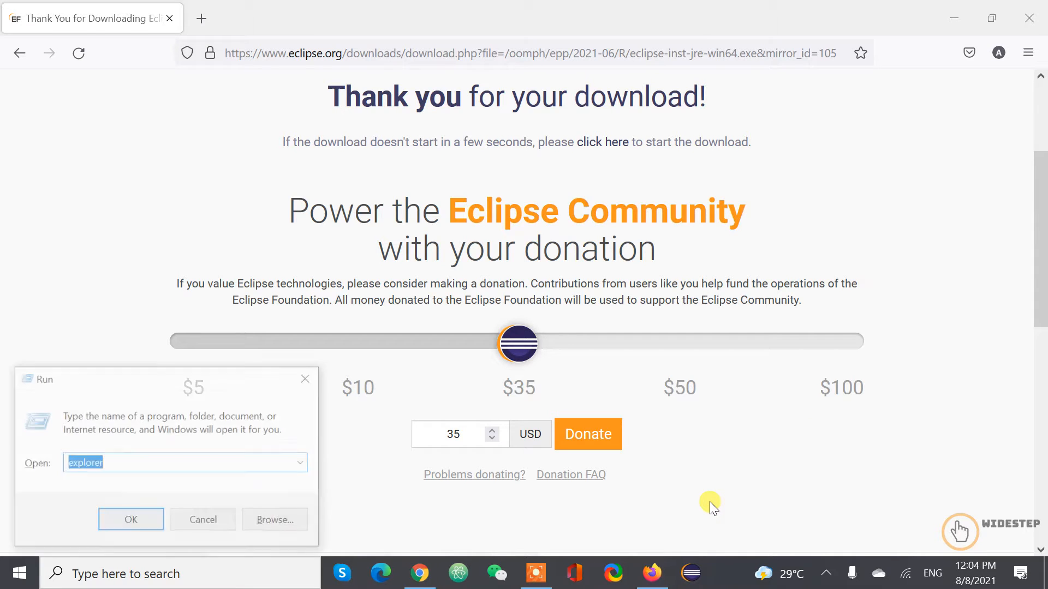
pyautogui.press('Return')
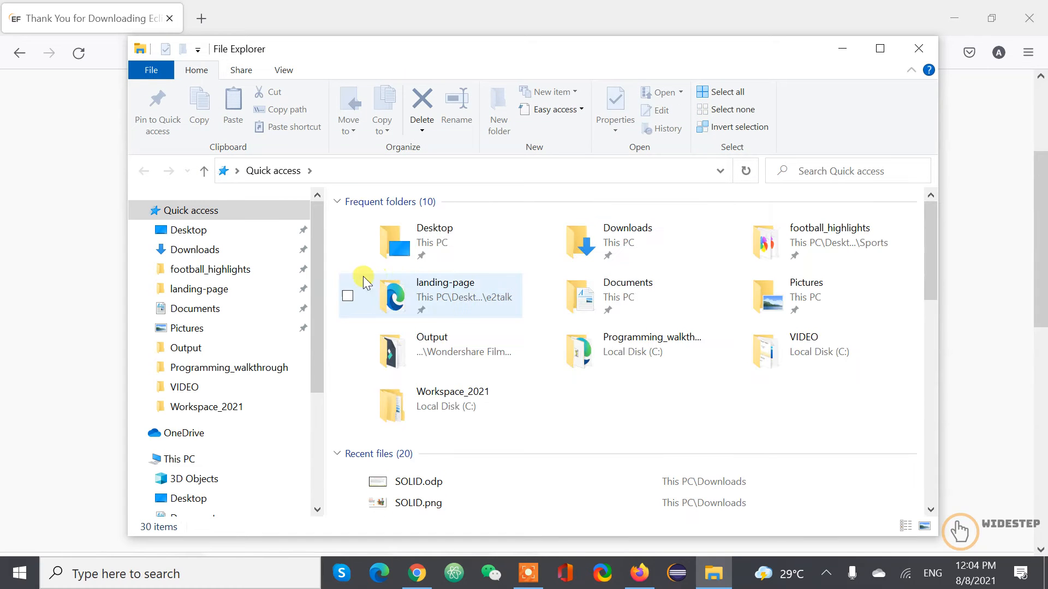
pyautogui.click(225, 250)
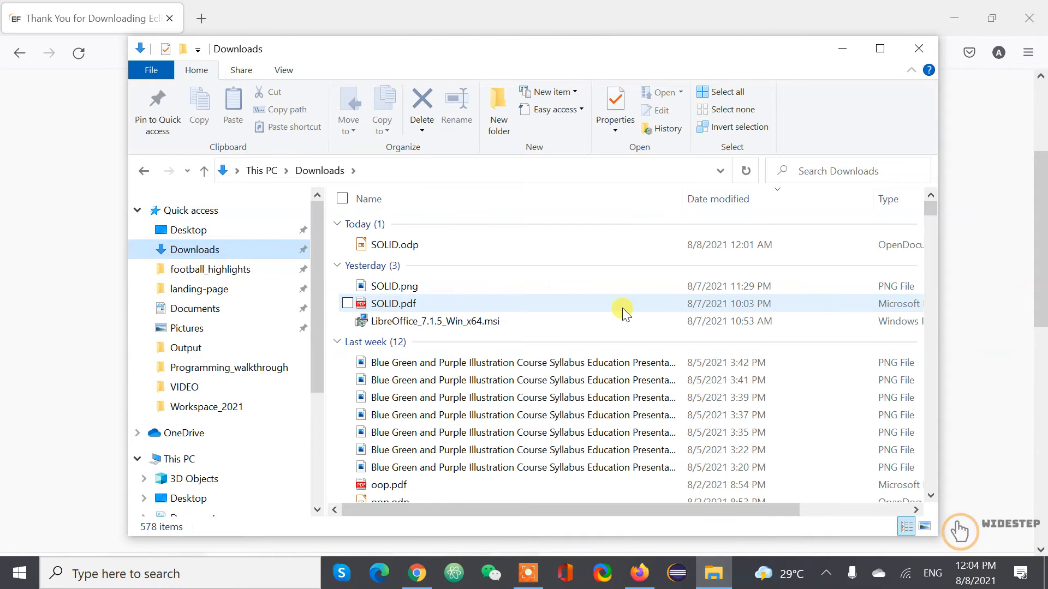
pyautogui.scroll(-5, 524, 284)
pyautogui.scroll(-4, 554, 296)
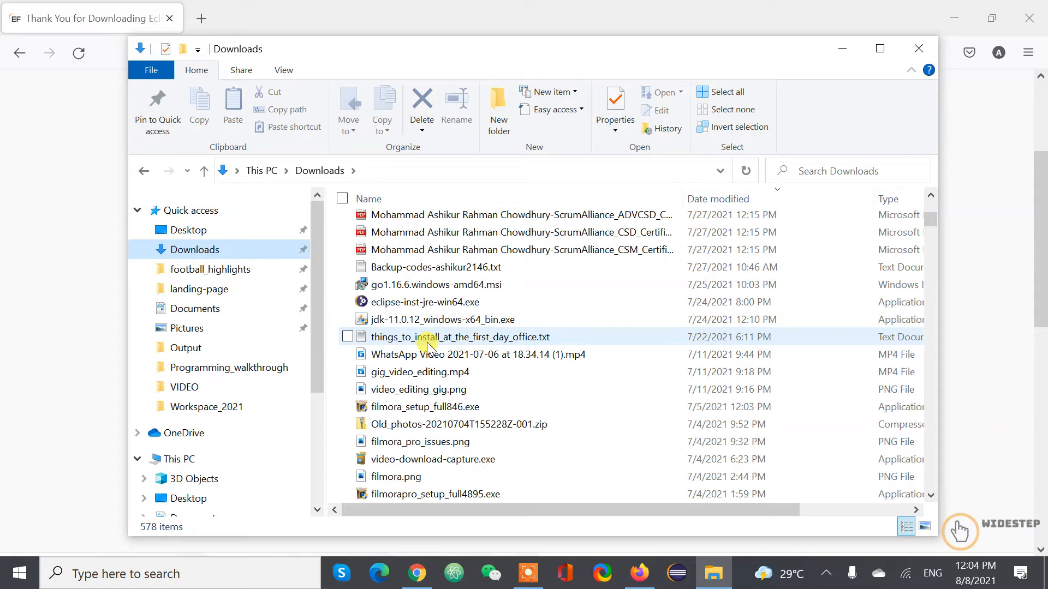
pyautogui.click(496, 308)
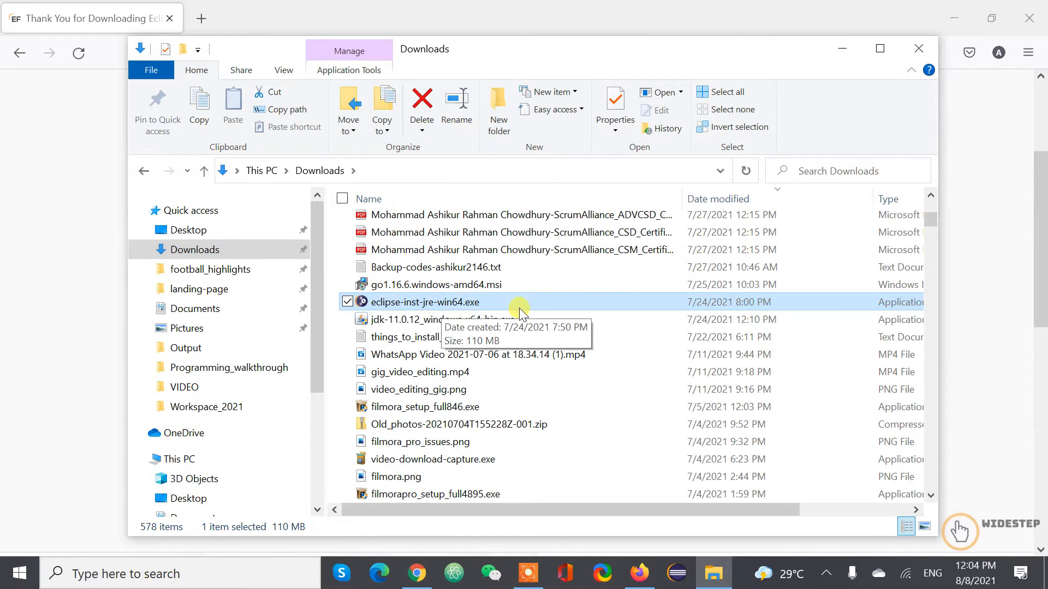
pyautogui.doubleClick(616, 303)
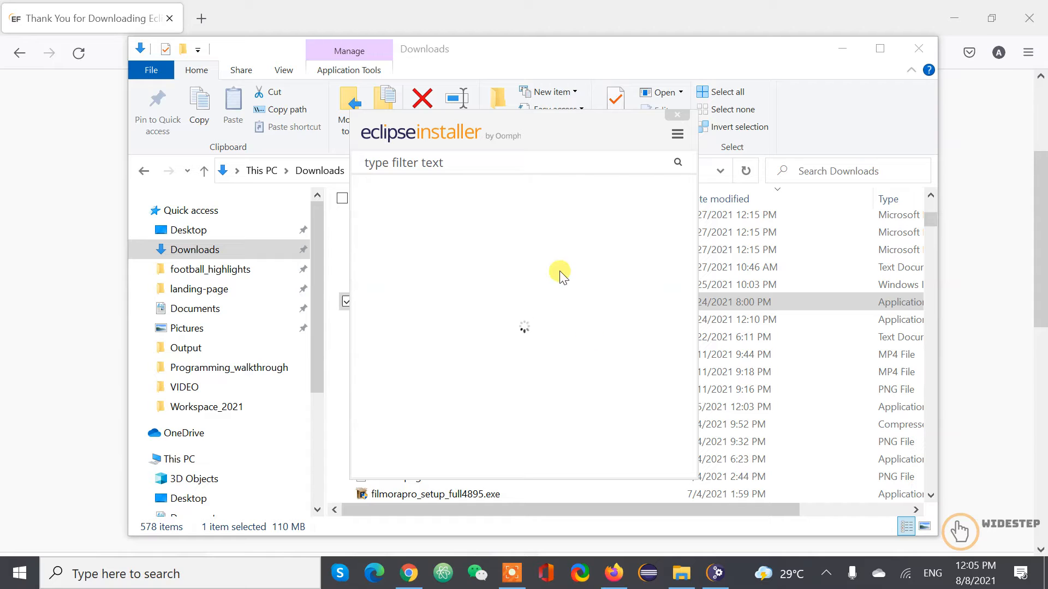
pyautogui.click(917, 50)
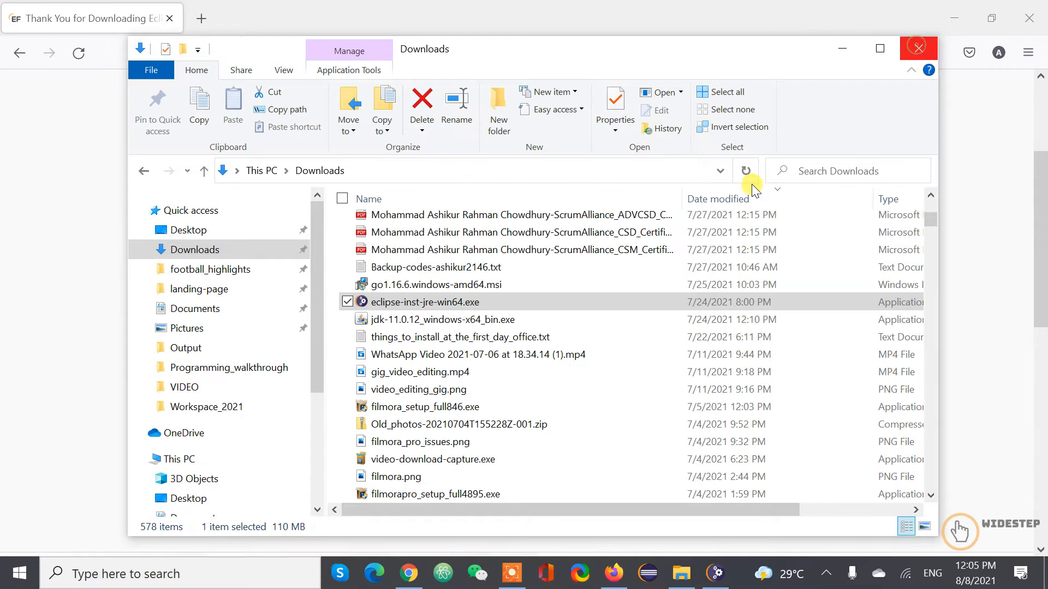
pyautogui.click(951, 17)
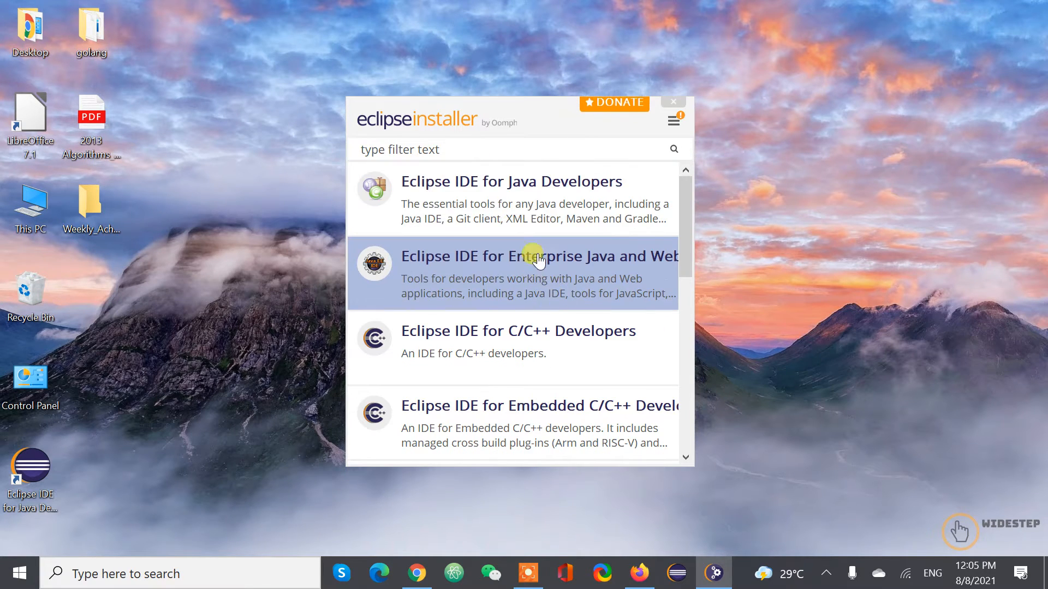
# - Examine the list of Eclipse IDE packages offered by the installer
pyautogui.click(442, 154)
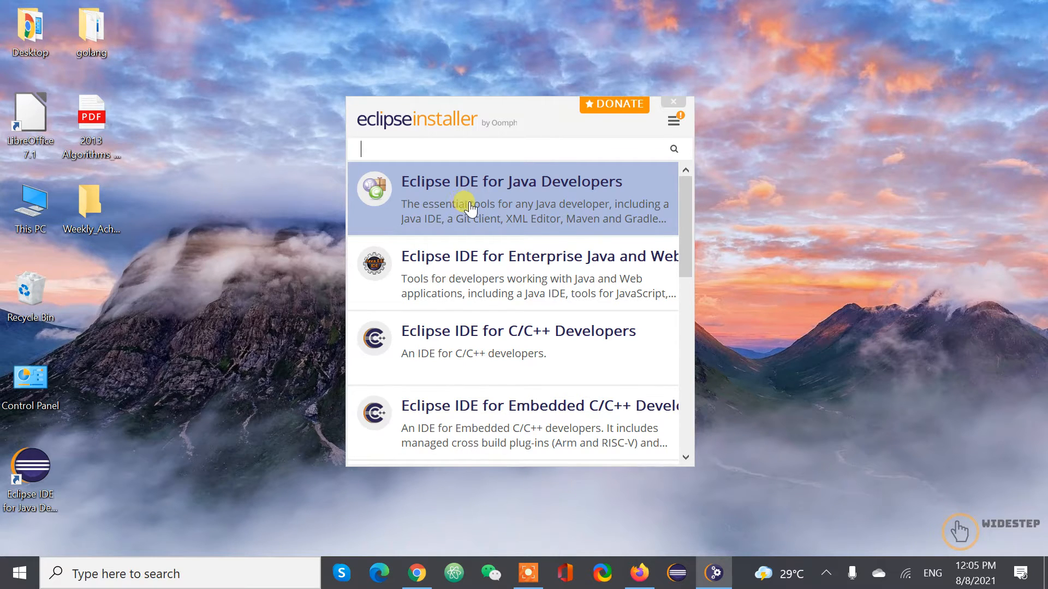
pyautogui.scroll(-5, 529, 251)
pyautogui.scroll(-5, 526, 257)
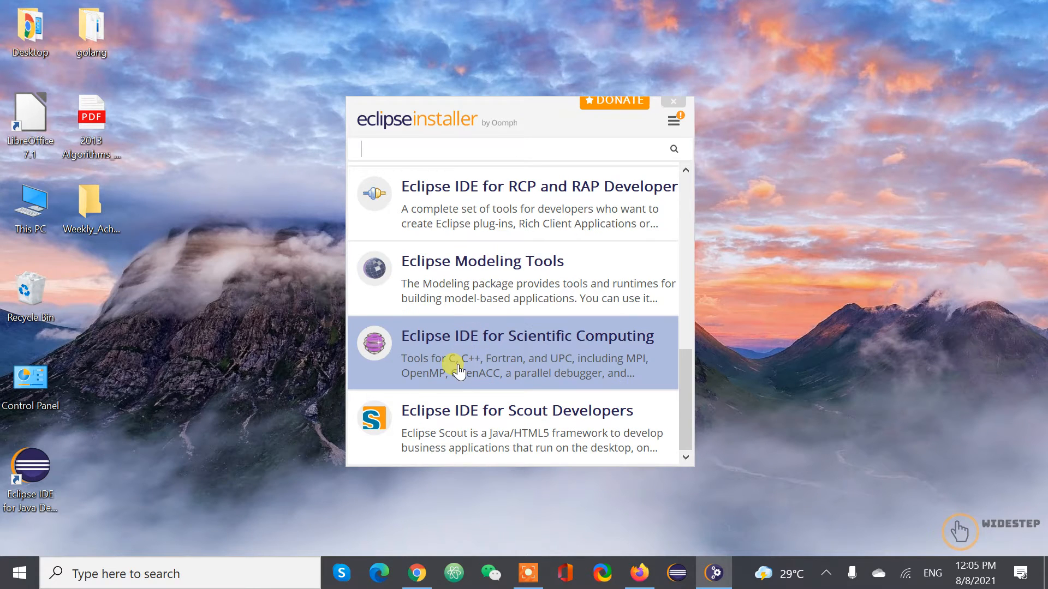
pyautogui.scroll(10, 456, 363)
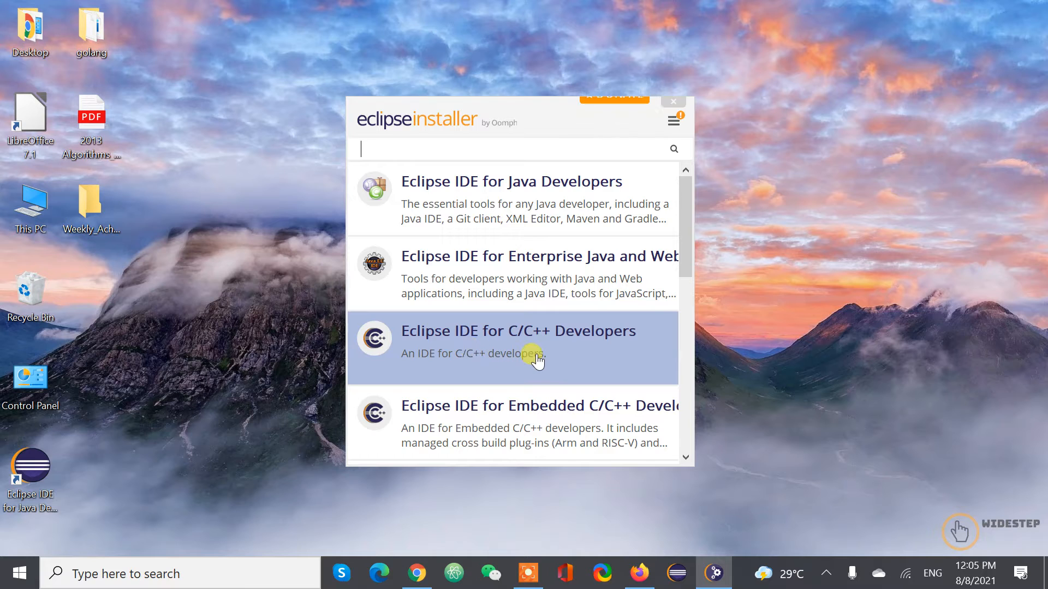
pyautogui.scroll(-2, 597, 238)
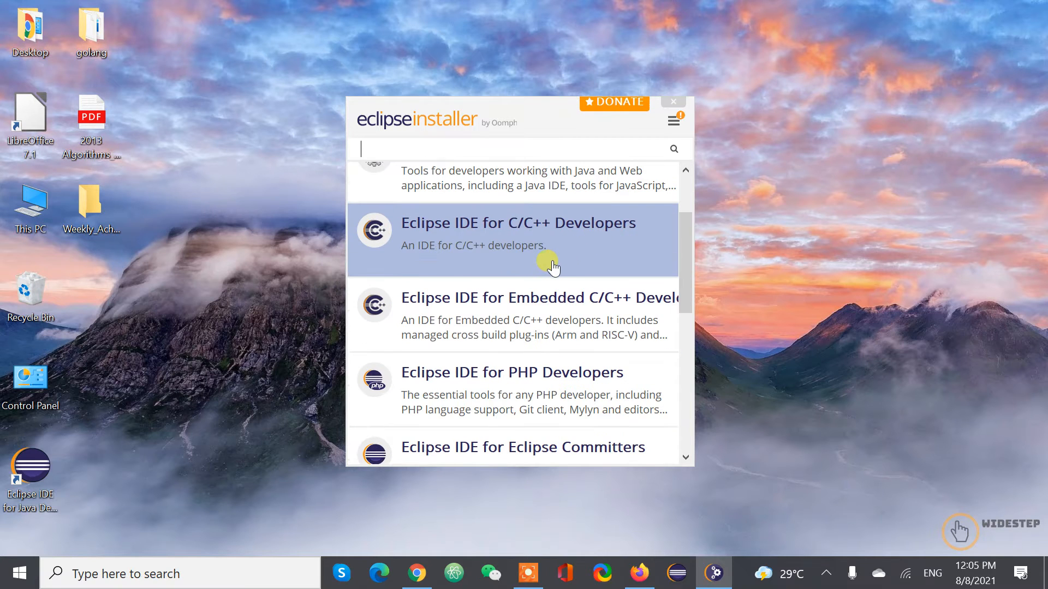
pyautogui.scroll(-3, 552, 265)
pyautogui.scroll(-2, 549, 252)
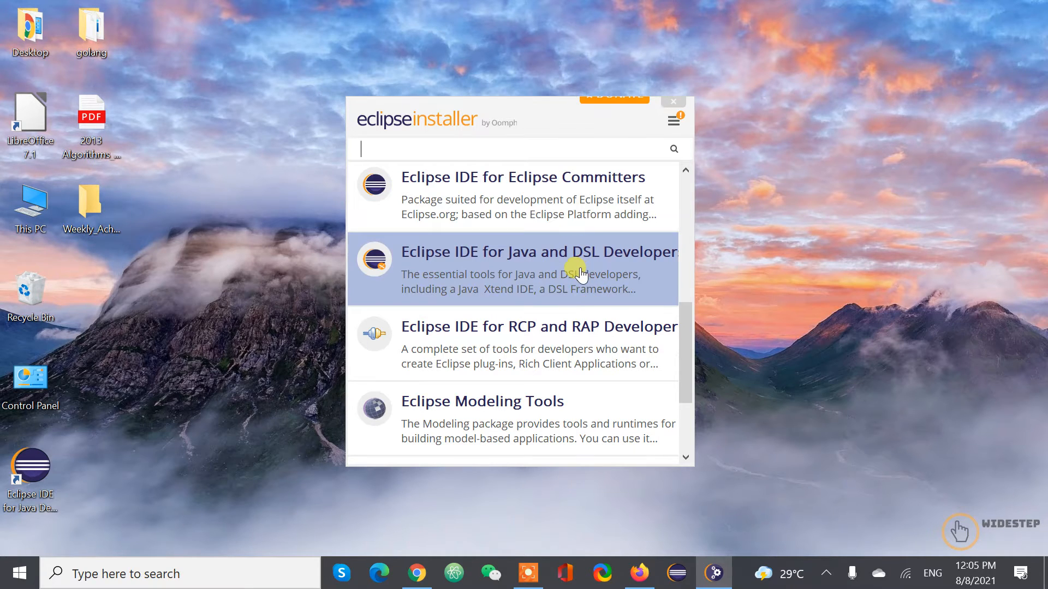
pyautogui.scroll(-1, 553, 292)
pyautogui.scroll(8, 563, 298)
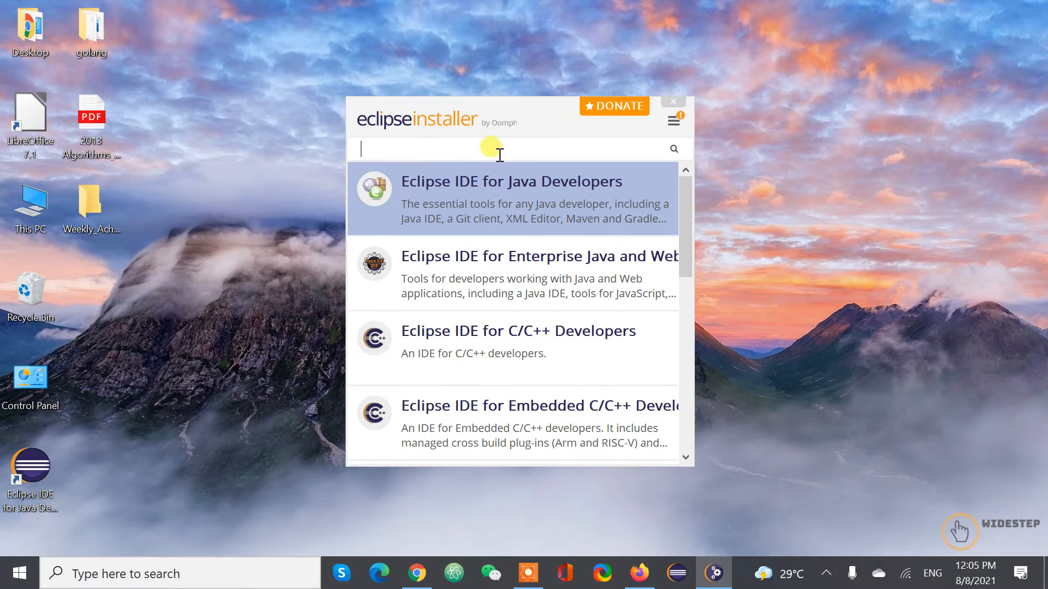
# - Choose the Eclipse IDE for Java Developers package and review its description and installation settings
pyautogui.click(480, 187)
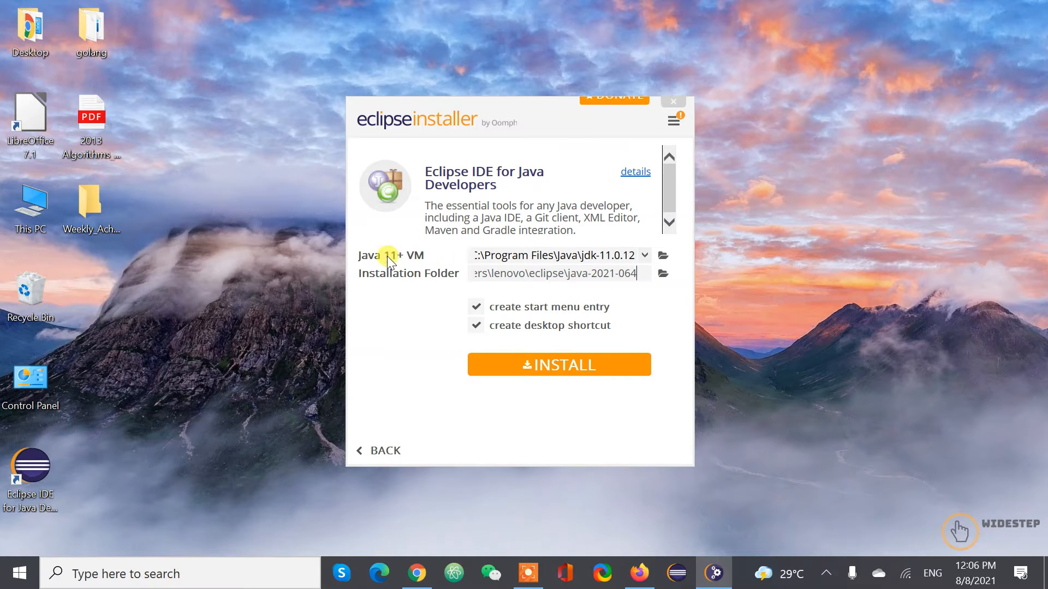
pyautogui.moveTo(385, 253); pyautogui.dragTo(390, 253)
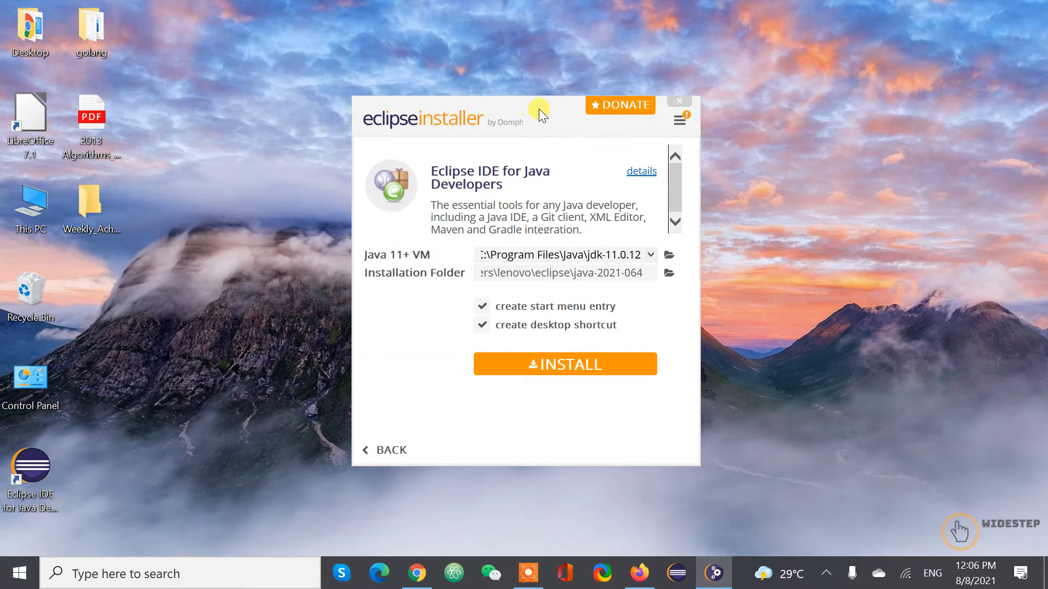
pyautogui.moveTo(538, 109); pyautogui.dragTo(535, 107)
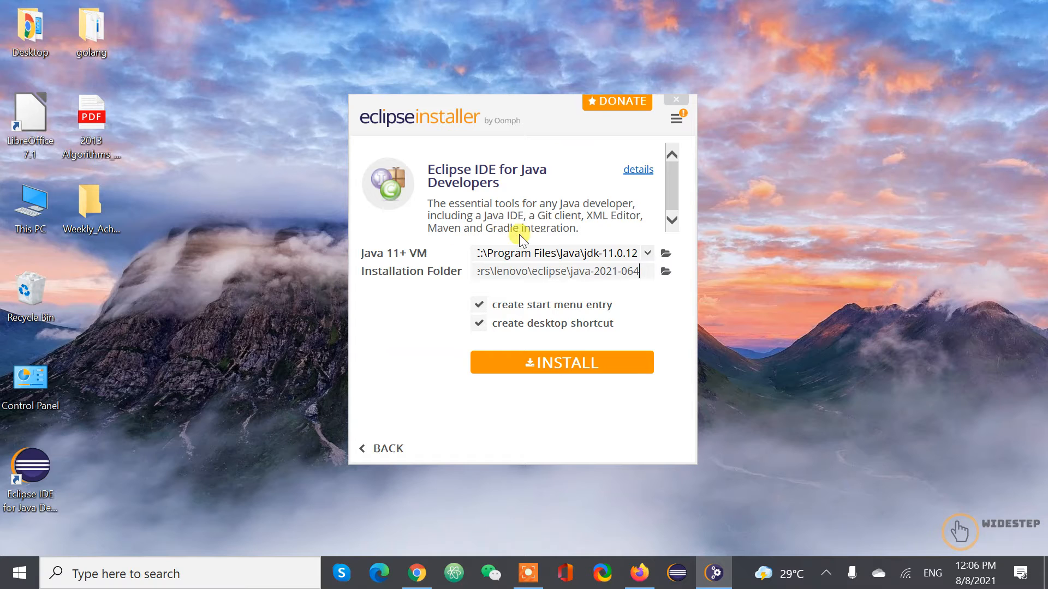
pyautogui.scroll(-1, 638, 205)
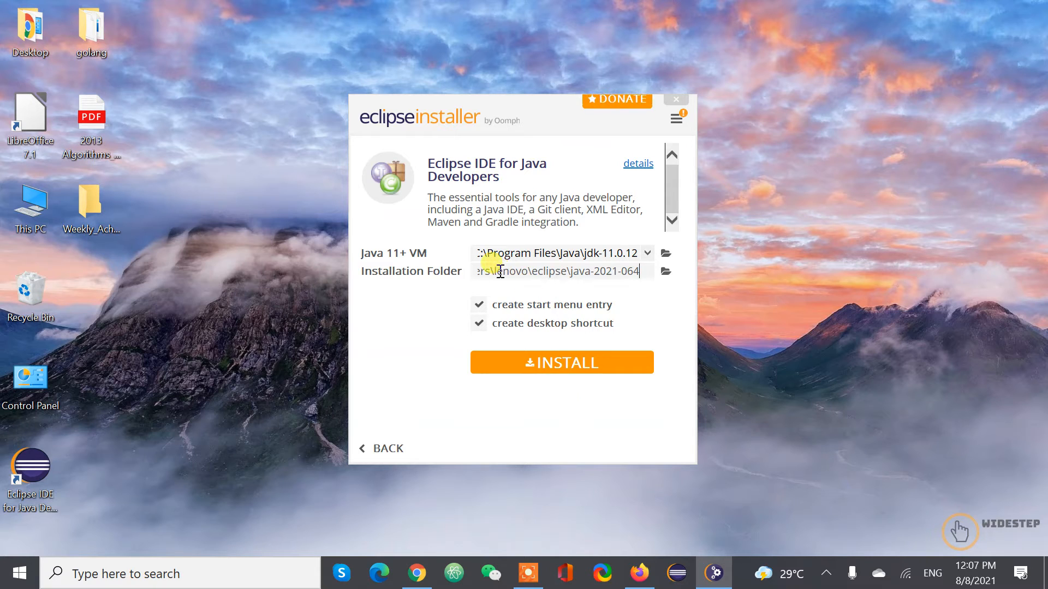
# - Review the java-2021-064 installation folder path, browse the existing Eclipse folders for comparison, and cancel the folder selection
pyautogui.moveTo(500, 272); pyautogui.dragTo(645, 268)
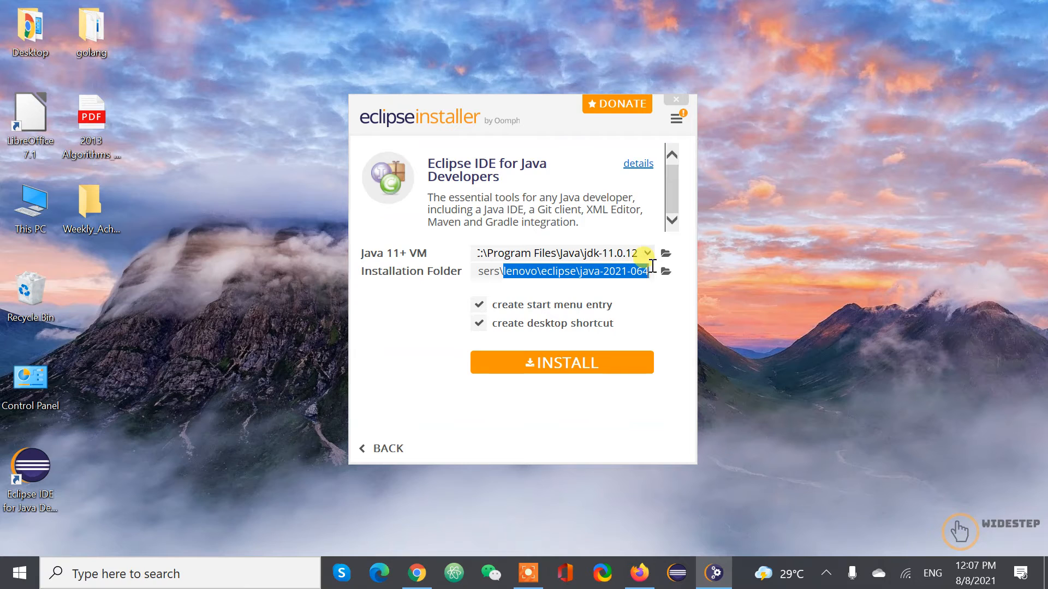
pyautogui.click(609, 273)
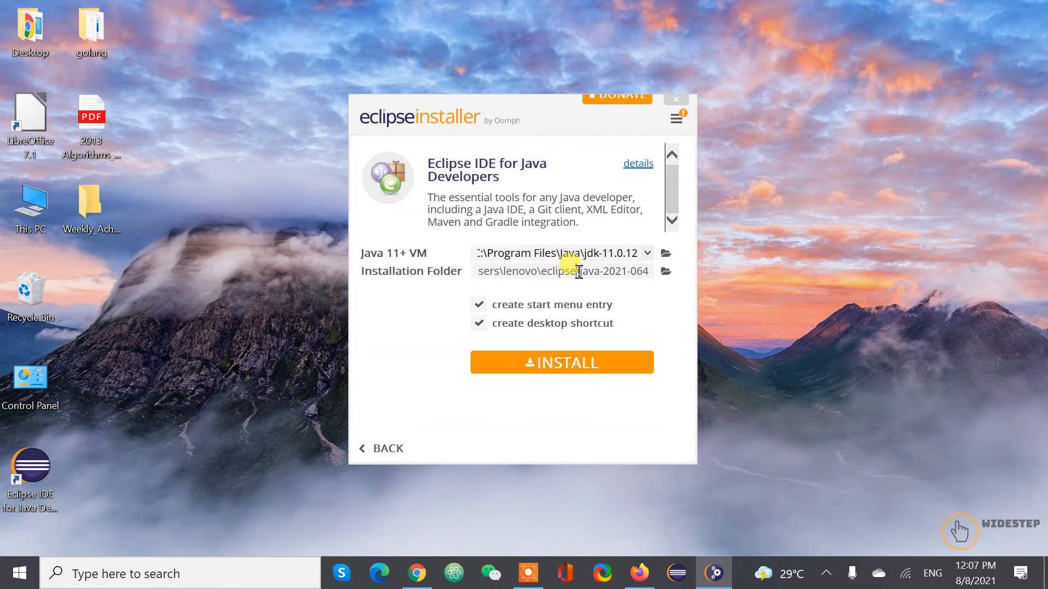
pyautogui.moveTo(579, 271); pyautogui.dragTo(677, 277)
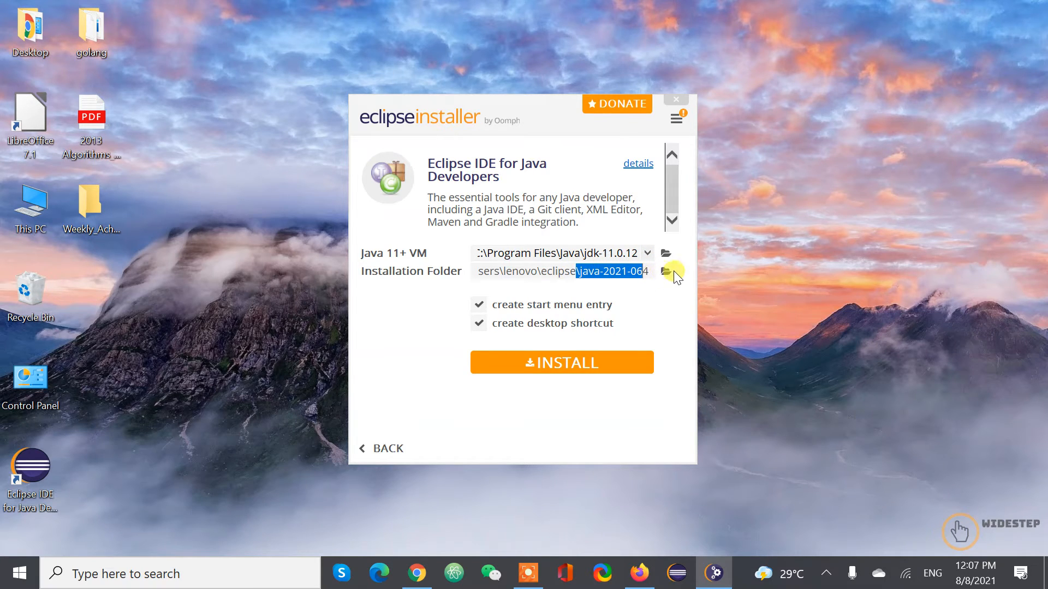
pyautogui.click(666, 271)
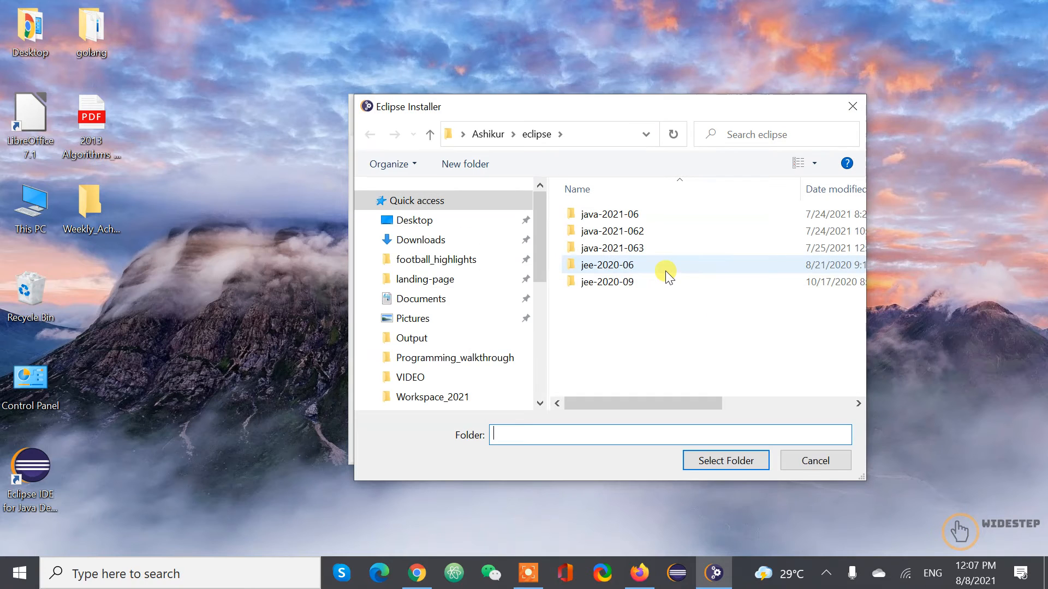
pyautogui.moveTo(605, 106); pyautogui.dragTo(437, 94)
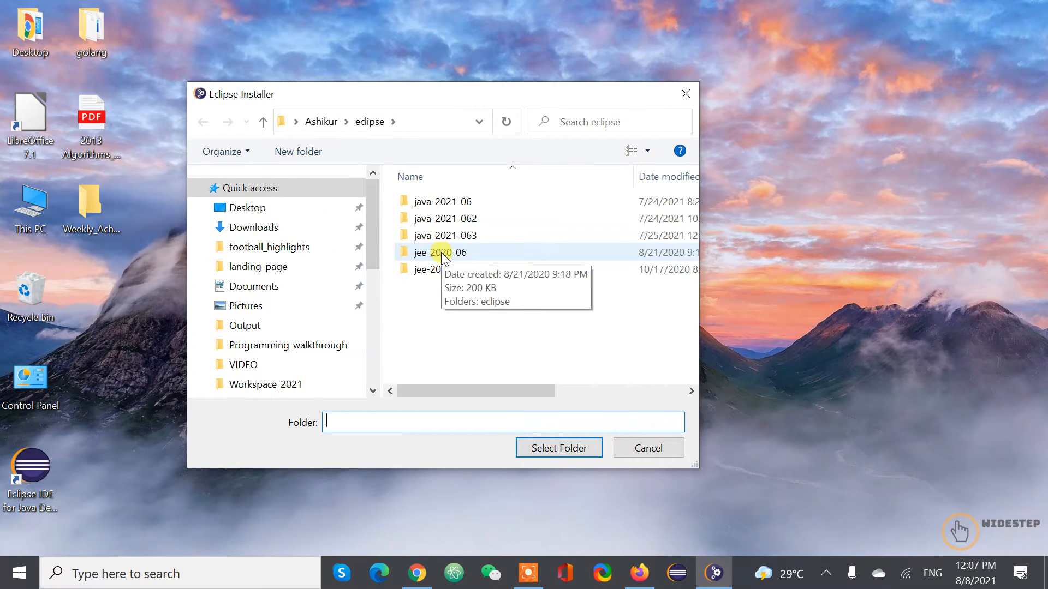
pyautogui.moveTo(452, 95); pyautogui.dragTo(607, 301)
pyautogui.click(624, 274)
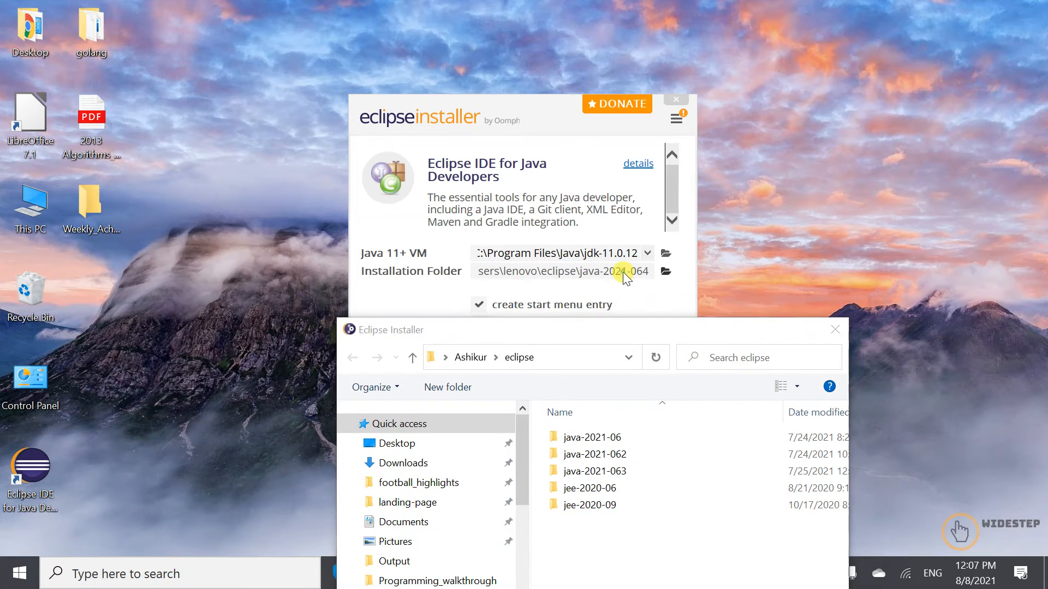
pyautogui.click(837, 173)
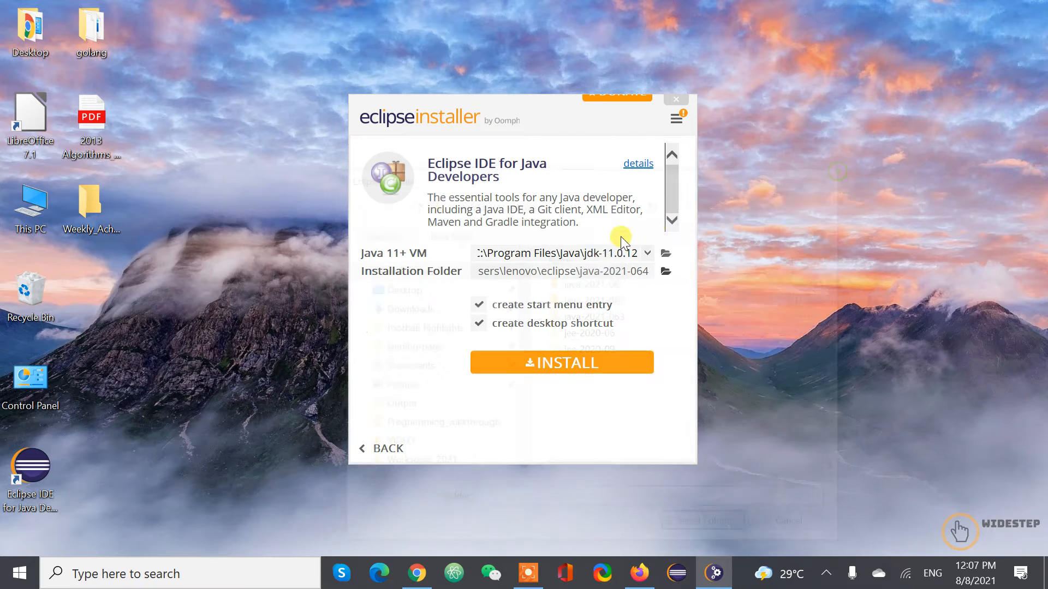
# - Browse from the installation folder setting into java-2021-063\eclipse to view its subfolders, and close the folder chooser without selecting
pyautogui.moveTo(616, 272); pyautogui.dragTo(702, 269)
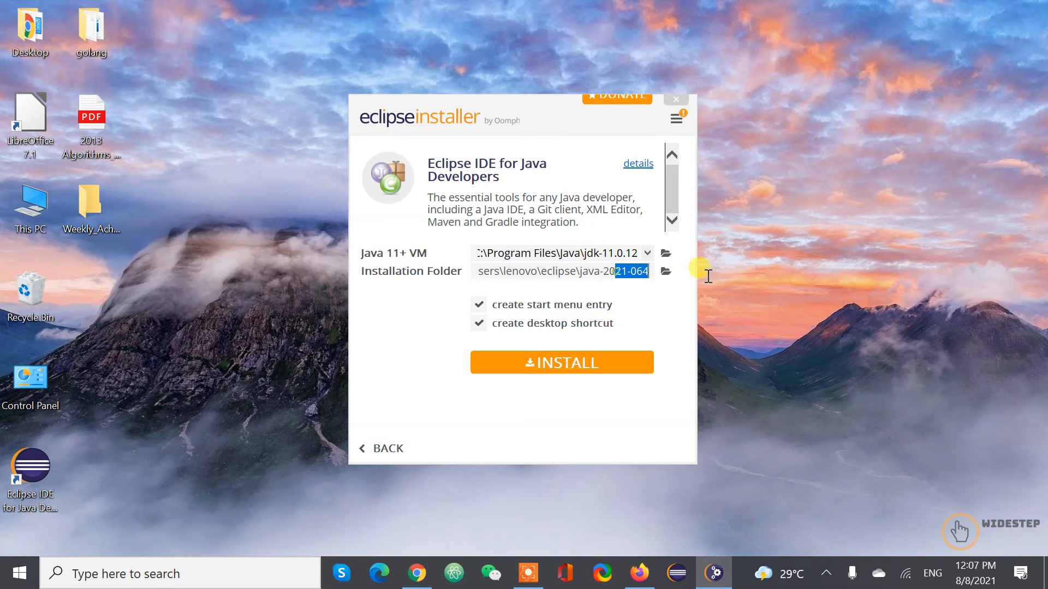
pyautogui.click(665, 271)
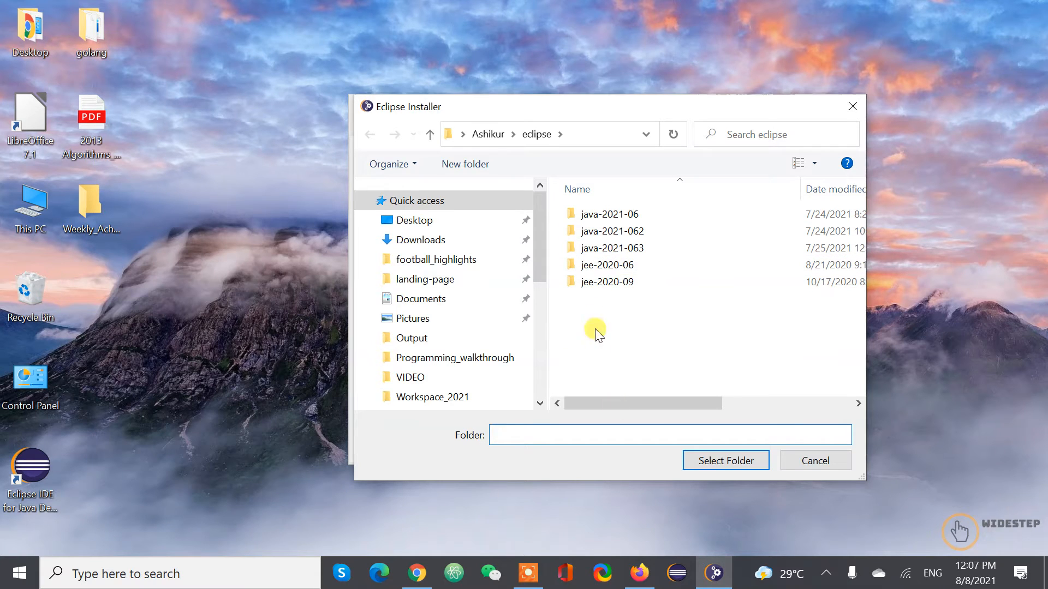
pyautogui.moveTo(660, 107); pyautogui.dragTo(666, 129)
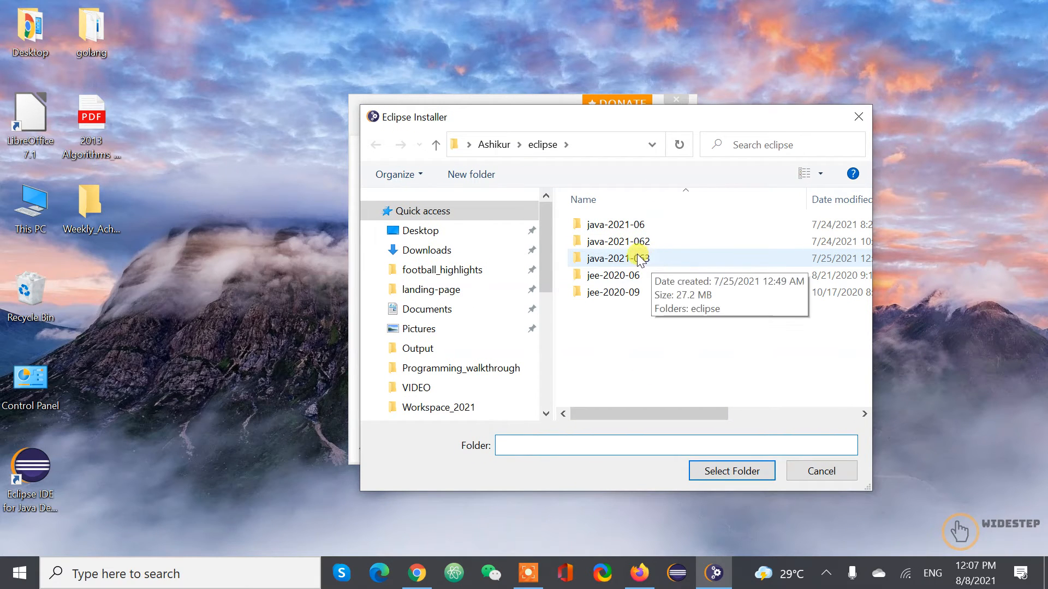
pyautogui.doubleClick(655, 257)
pyautogui.doubleClick(600, 224)
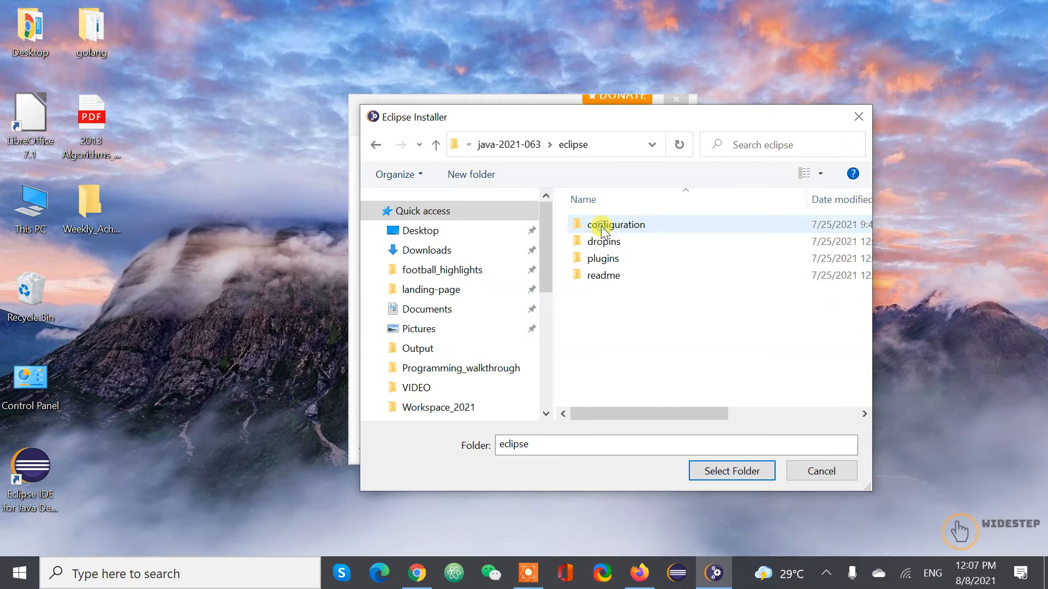
pyautogui.click(859, 116)
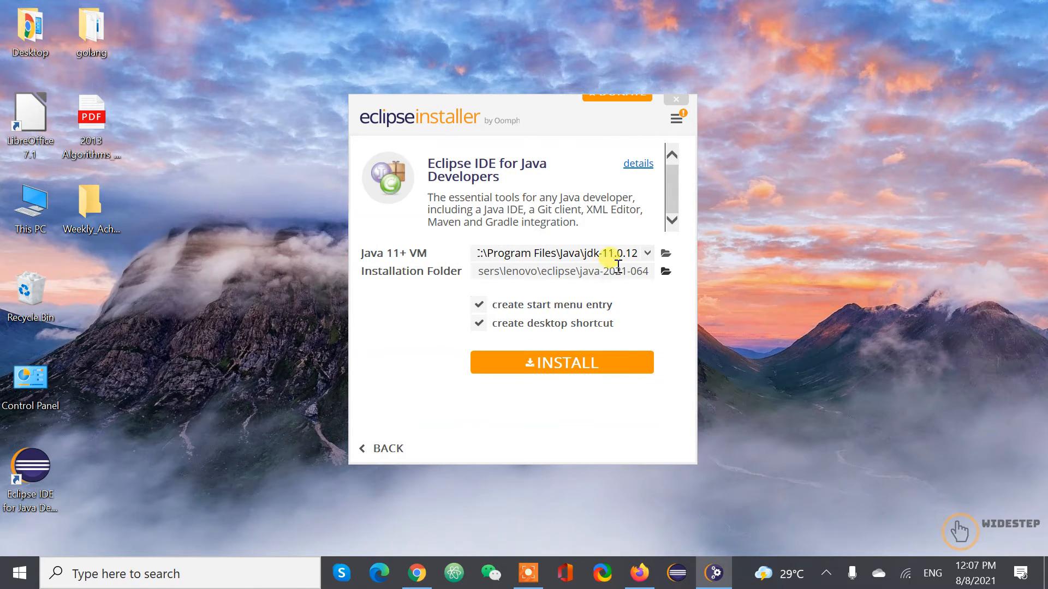
# - Copy the installation folder path and use it in File Explorer with the folder name changed to java-2021-063 to open that folder
pyautogui.click(623, 268)
pyautogui.hotkey('ctrl', 'a')
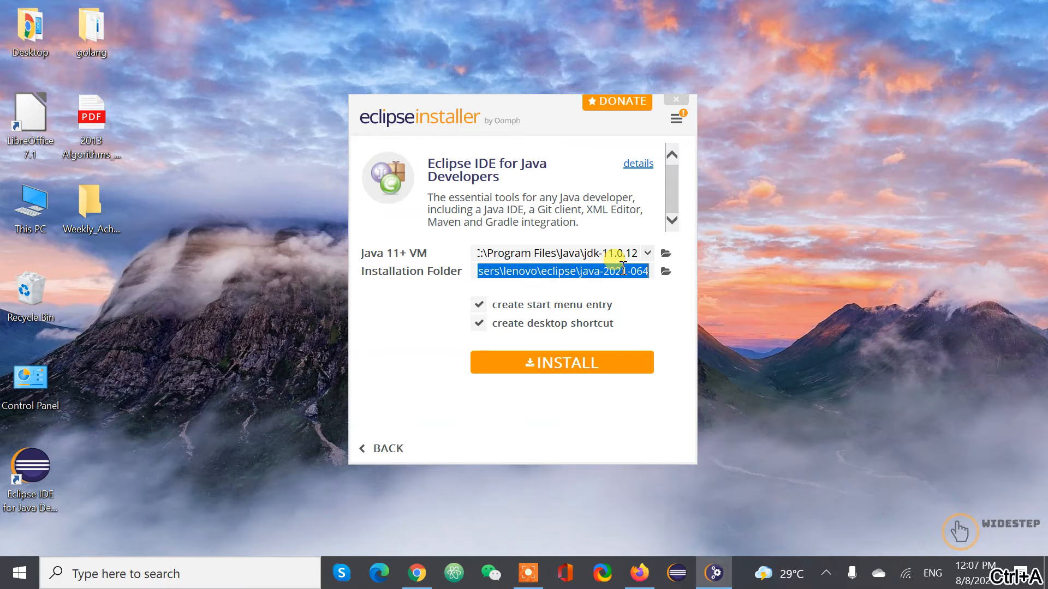
pyautogui.hotkey('ctrl', 'c')
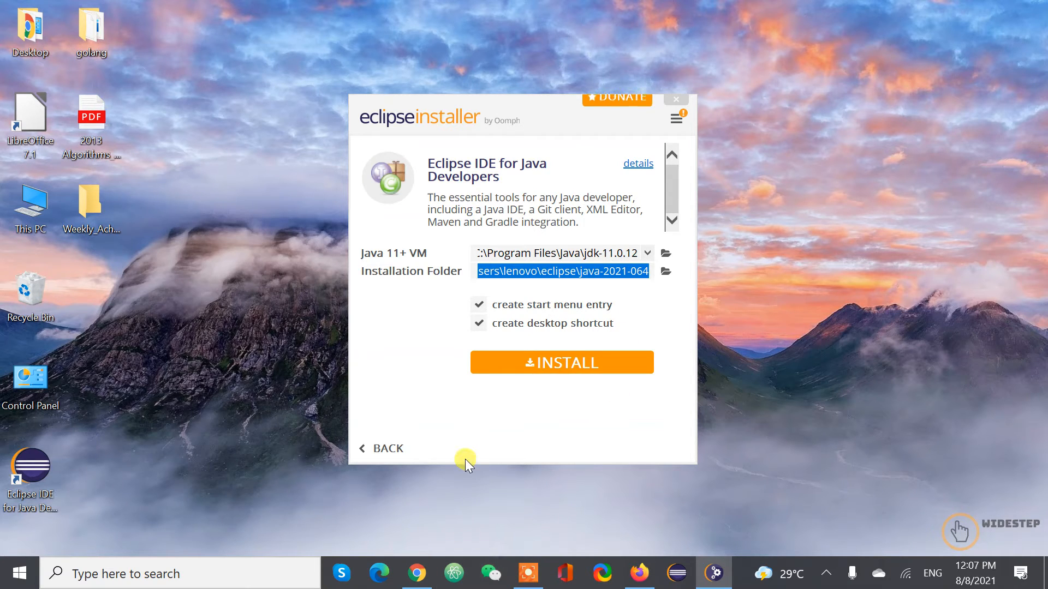
pyautogui.press('super+r')
pyautogui.press('Return')
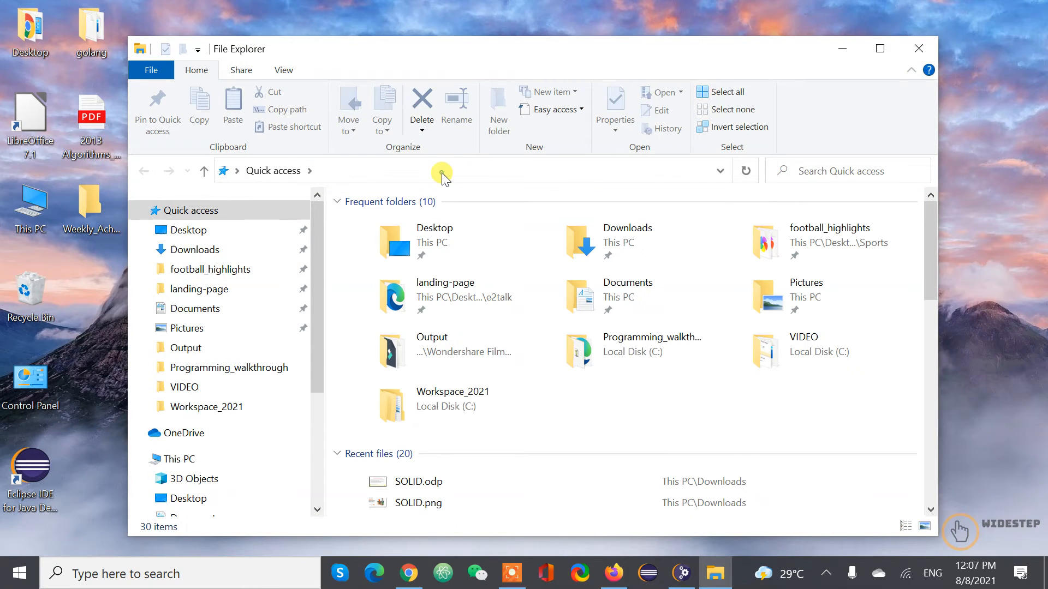
pyautogui.click(442, 173)
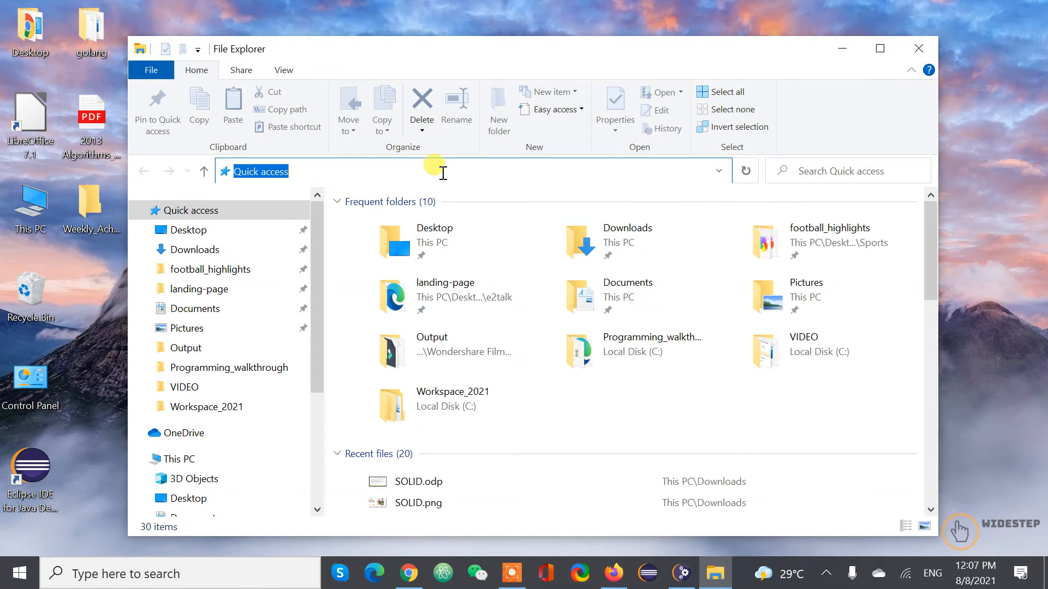
pyautogui.hotkey('ctrl', 'v')
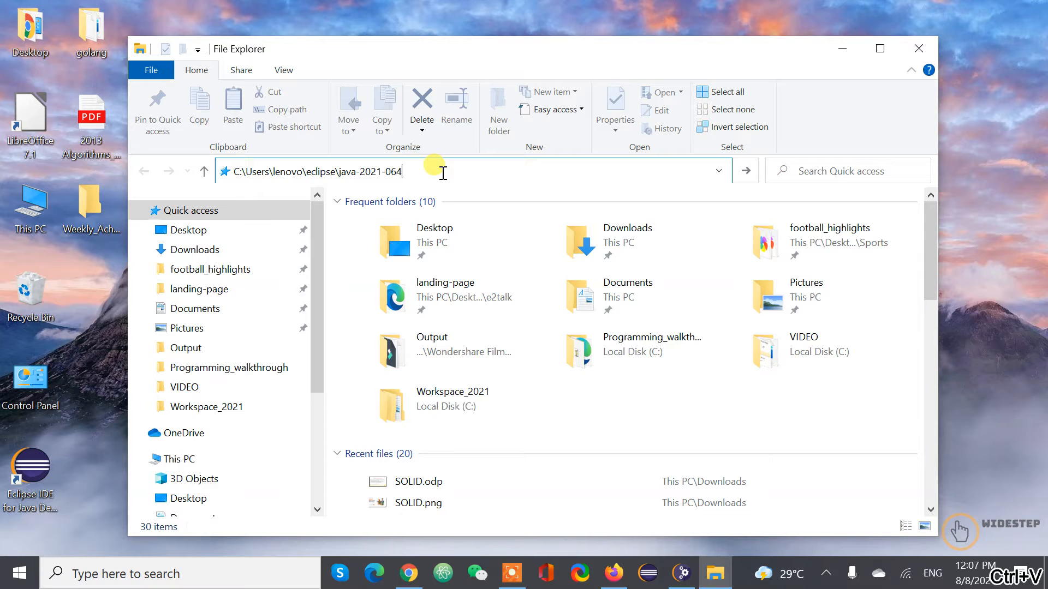
pyautogui.press('Return')
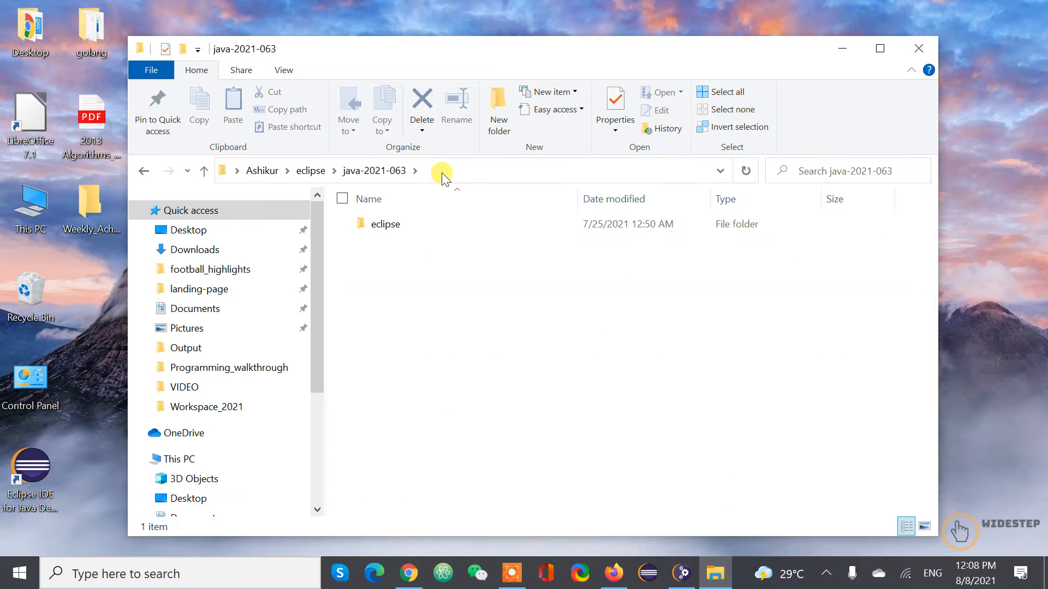
# - Open the eclipse subfolder, view the actions available for eclipse.exe, and close File Explorer
pyautogui.doubleClick(385, 225)
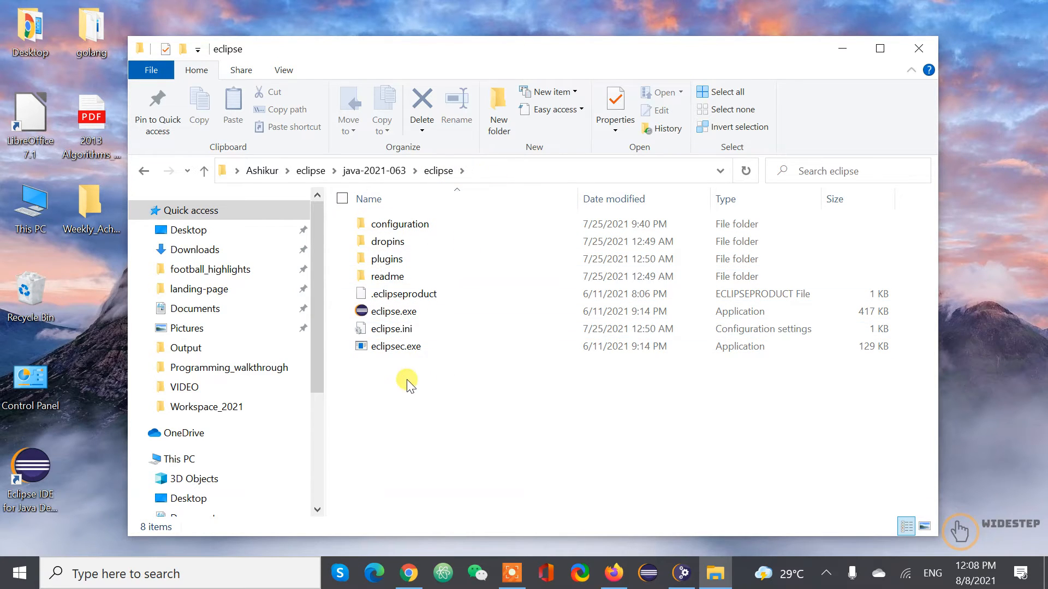
pyautogui.click(398, 316)
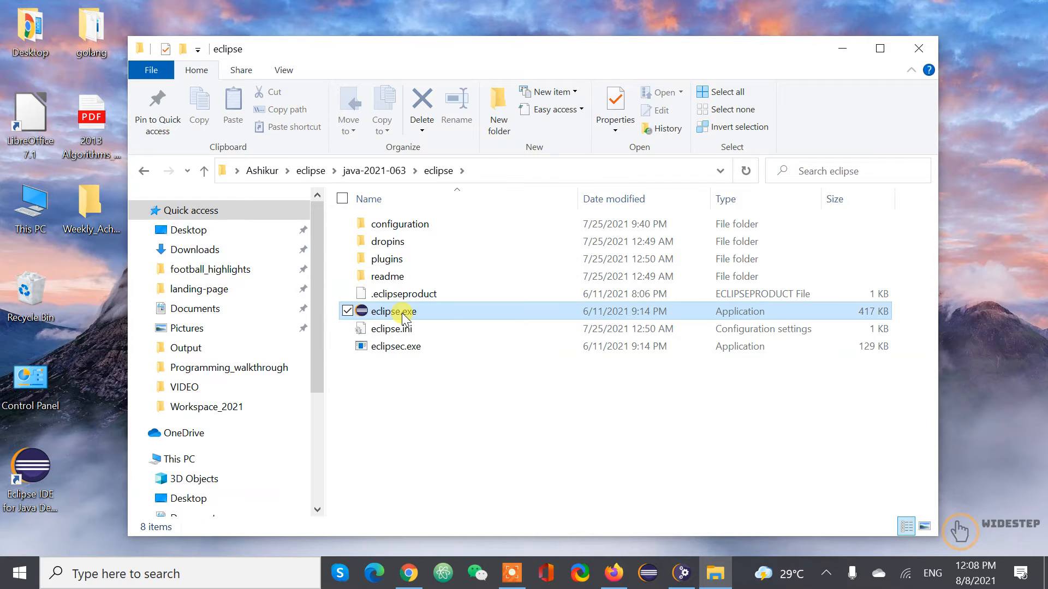
pyautogui.rightClick(402, 313)
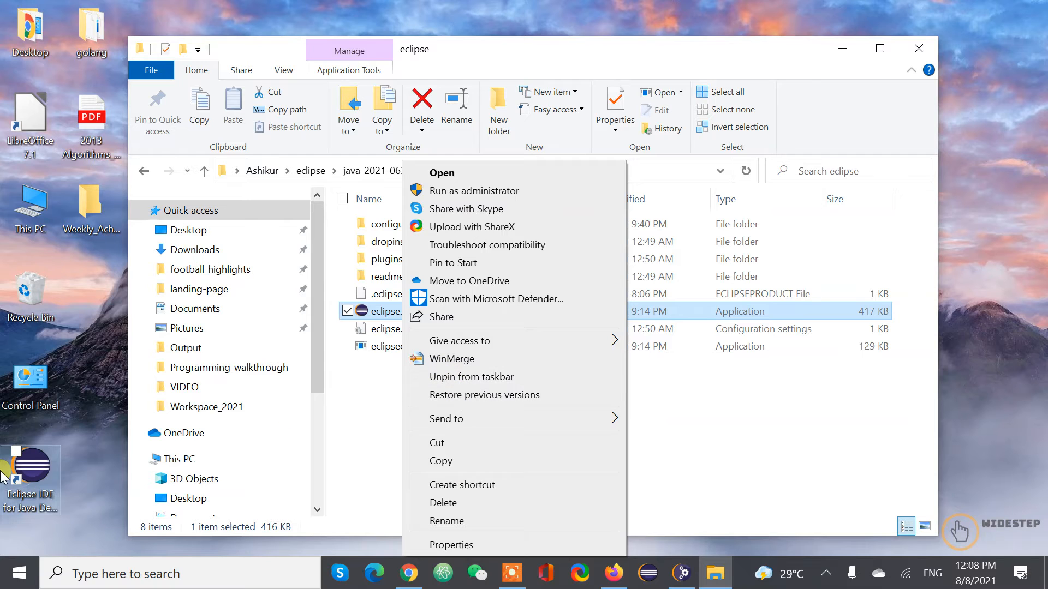
pyautogui.click(685, 412)
pyautogui.click(917, 54)
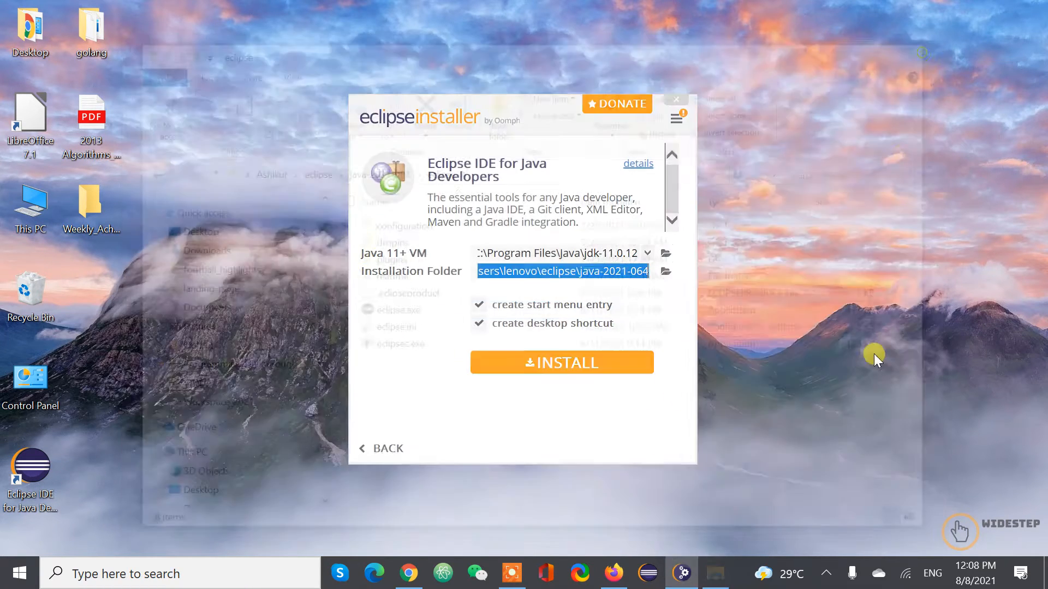
# - Launch the already installed Eclipse IDE and close the Eclipse installer
pyautogui.click(680, 577)
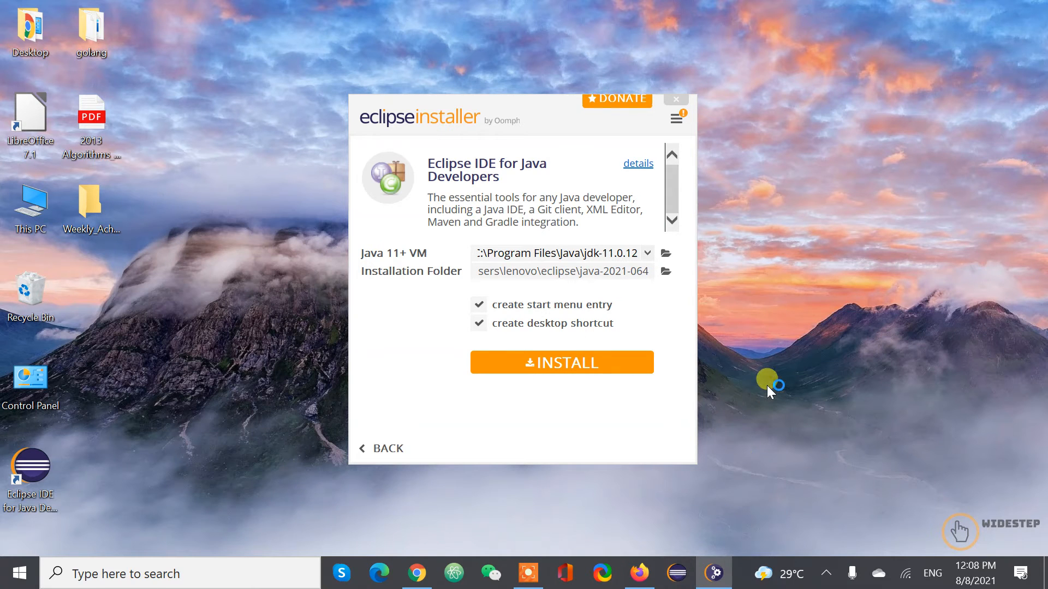
pyautogui.click(677, 100)
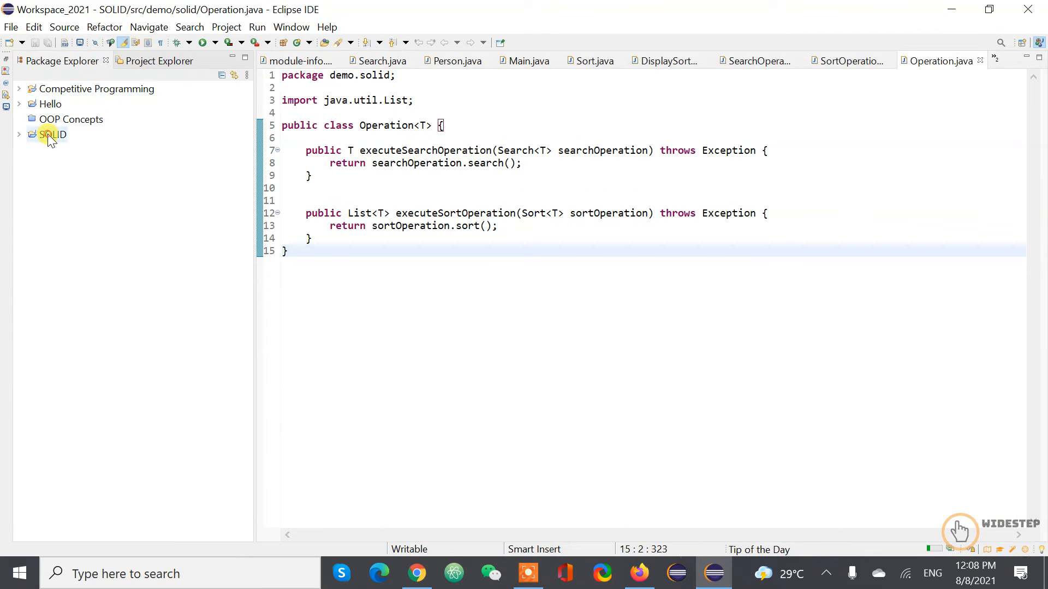
# - Close the SOLID, Hello and Competitive Programming projects in the workspace
pyautogui.click(48, 135)
pyautogui.rightClick(48, 134)
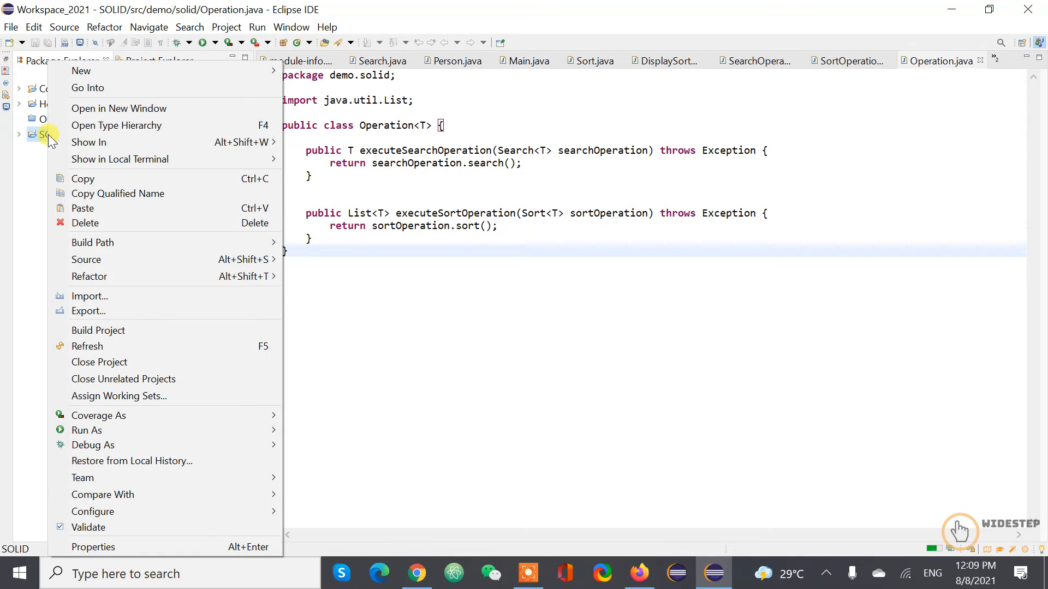
pyautogui.click(103, 362)
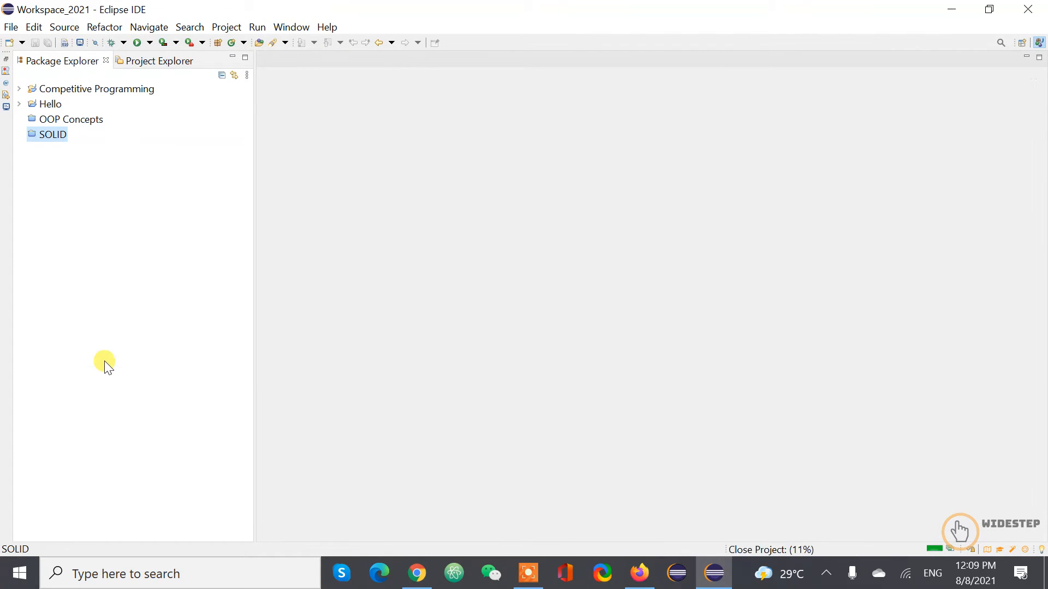
pyautogui.click(49, 104)
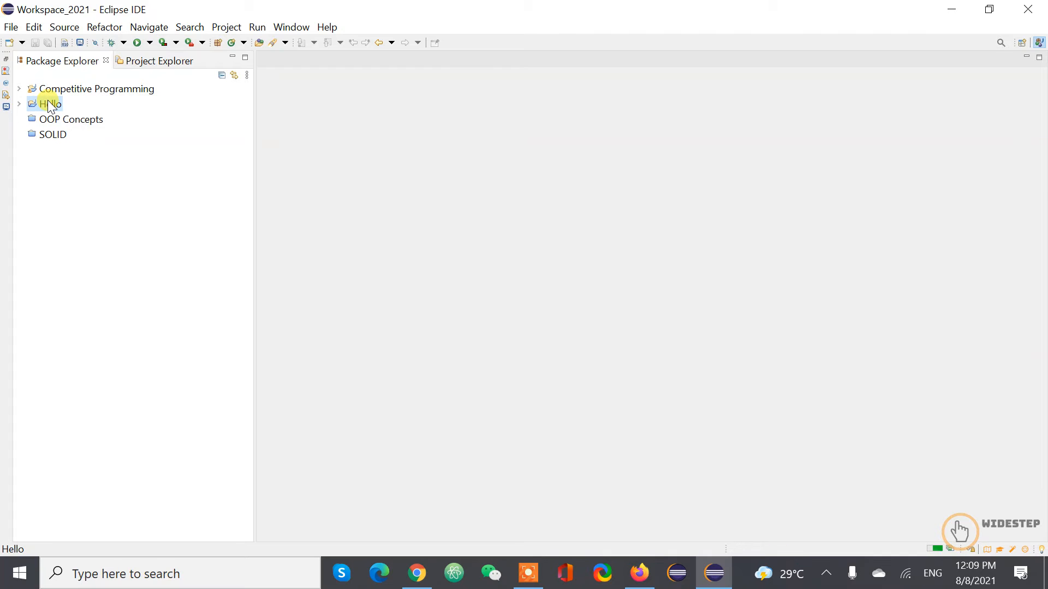
pyautogui.rightClick(56, 105)
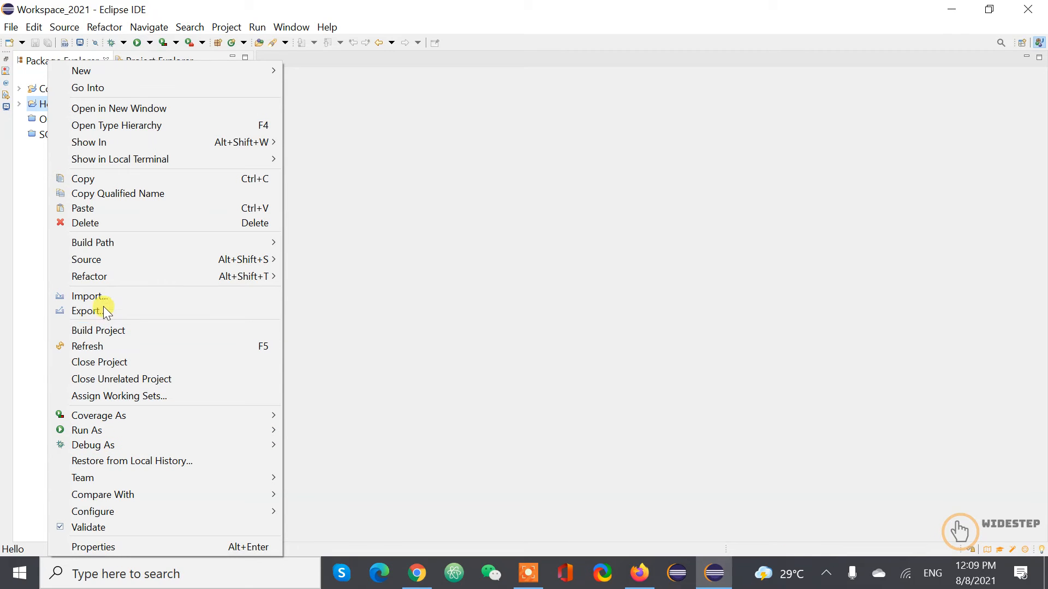
pyautogui.moveTo(135, 243)
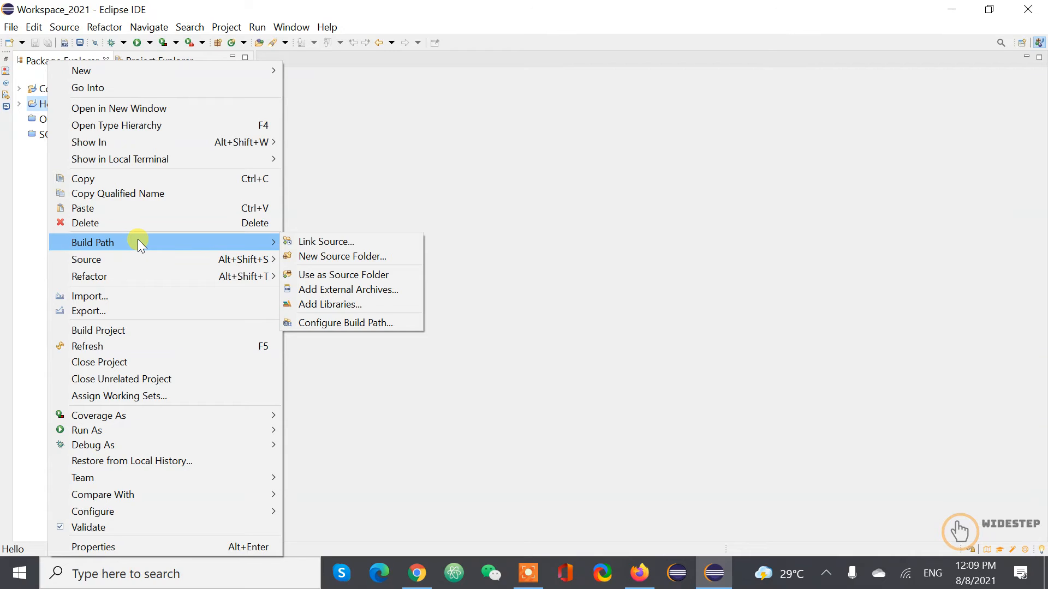
pyautogui.click(122, 361)
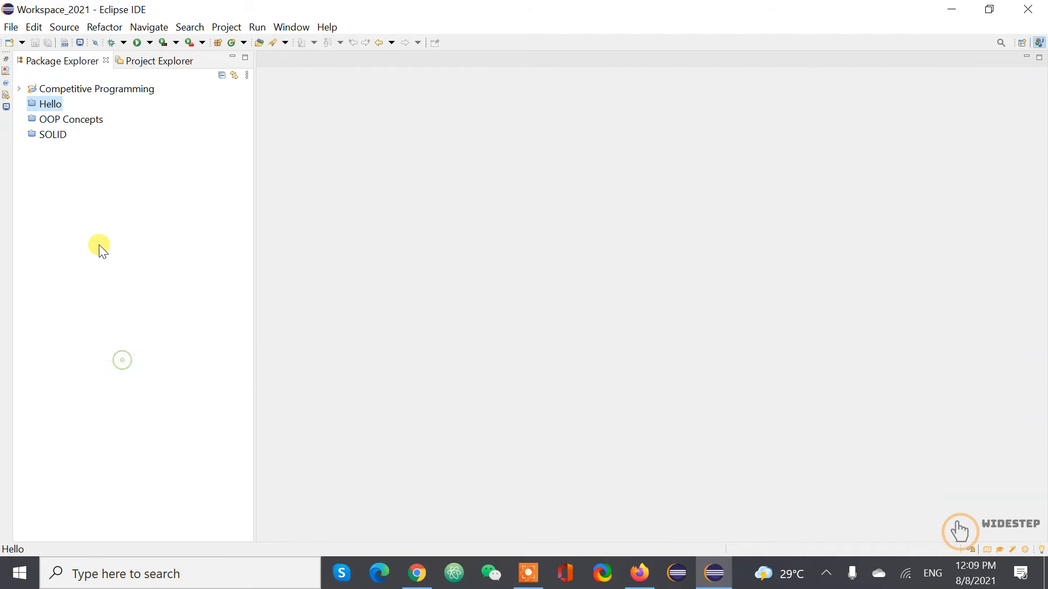
pyautogui.rightClick(81, 86)
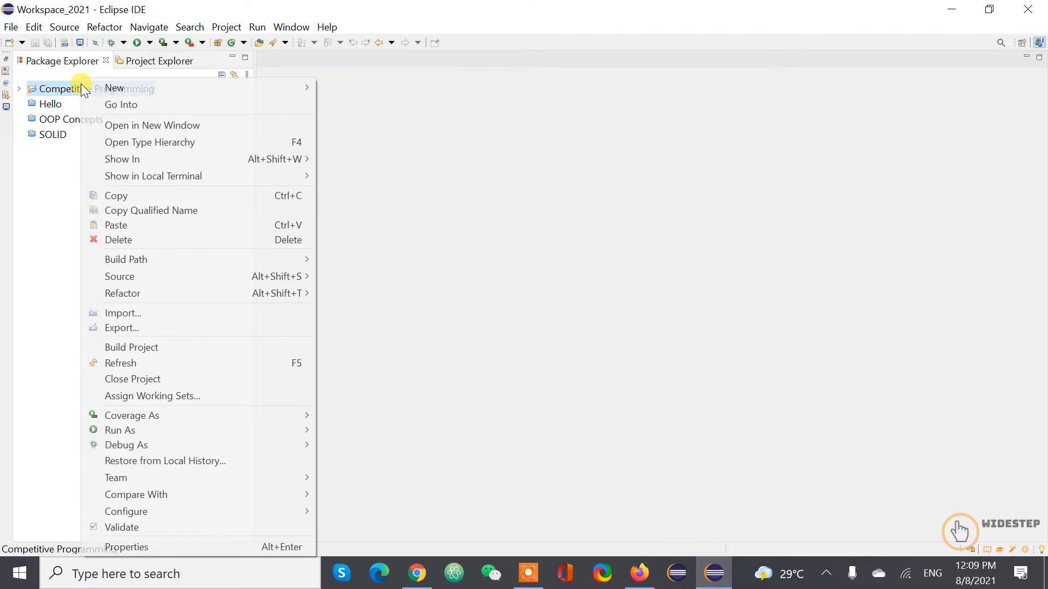
pyautogui.click(131, 379)
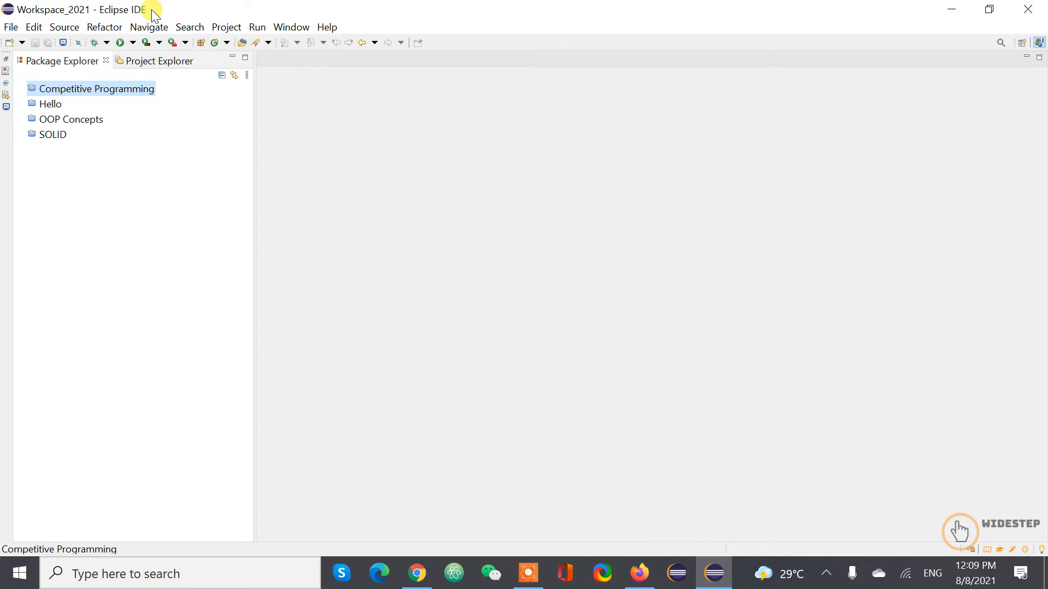
# - Open the launcher for switching to another workspace directory and review the current workspace path
pyautogui.click(12, 28)
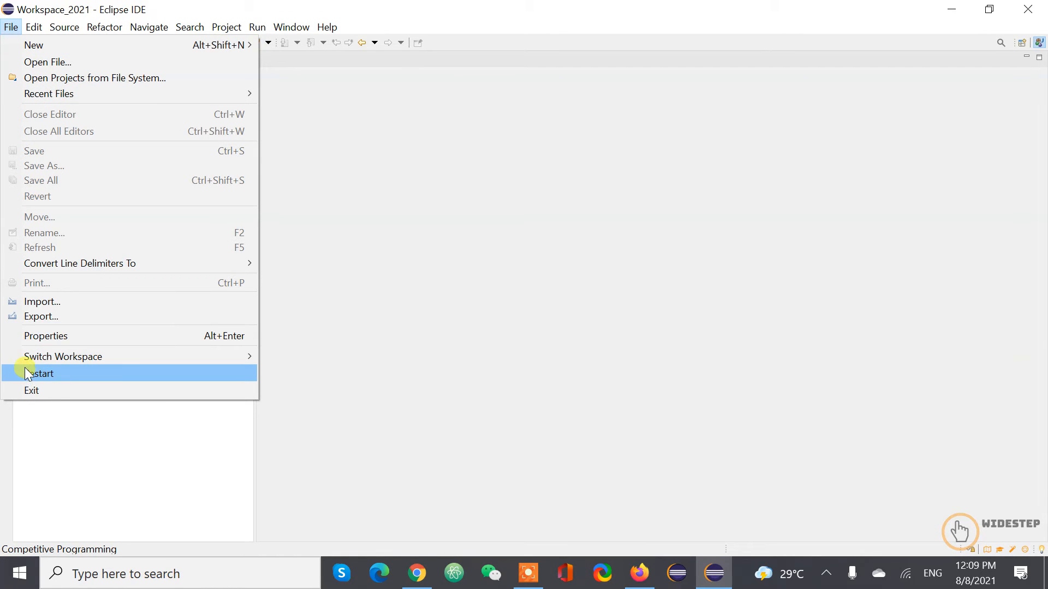
pyautogui.moveTo(44, 357)
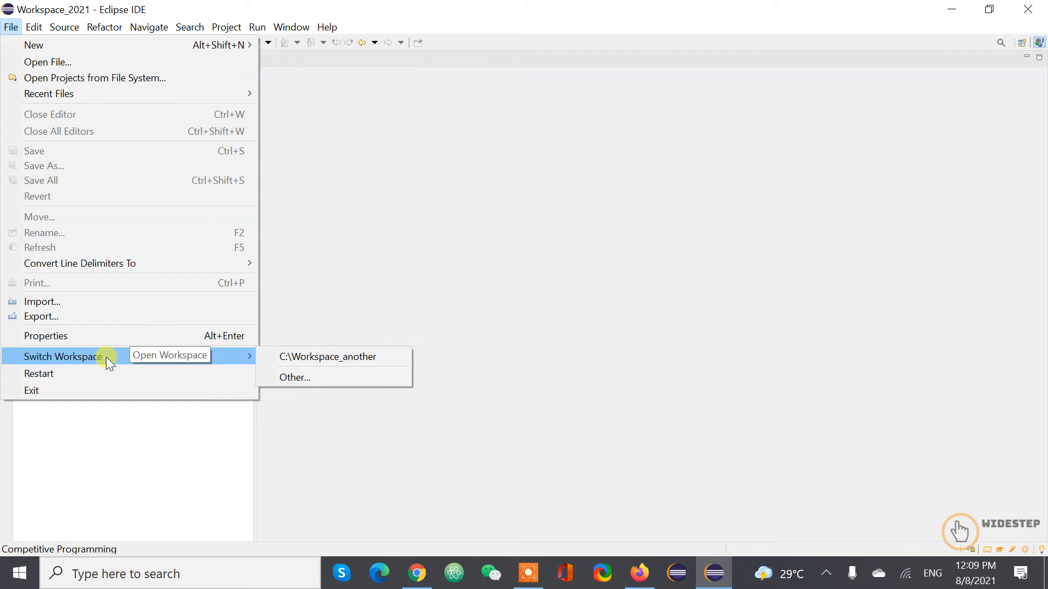
pyautogui.click(326, 375)
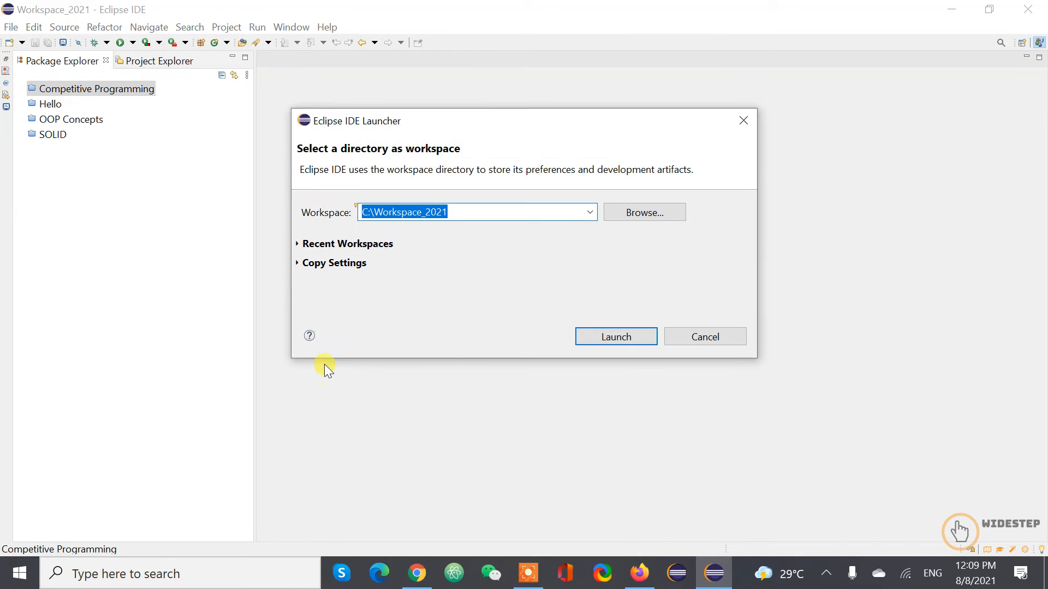
pyautogui.click(373, 212)
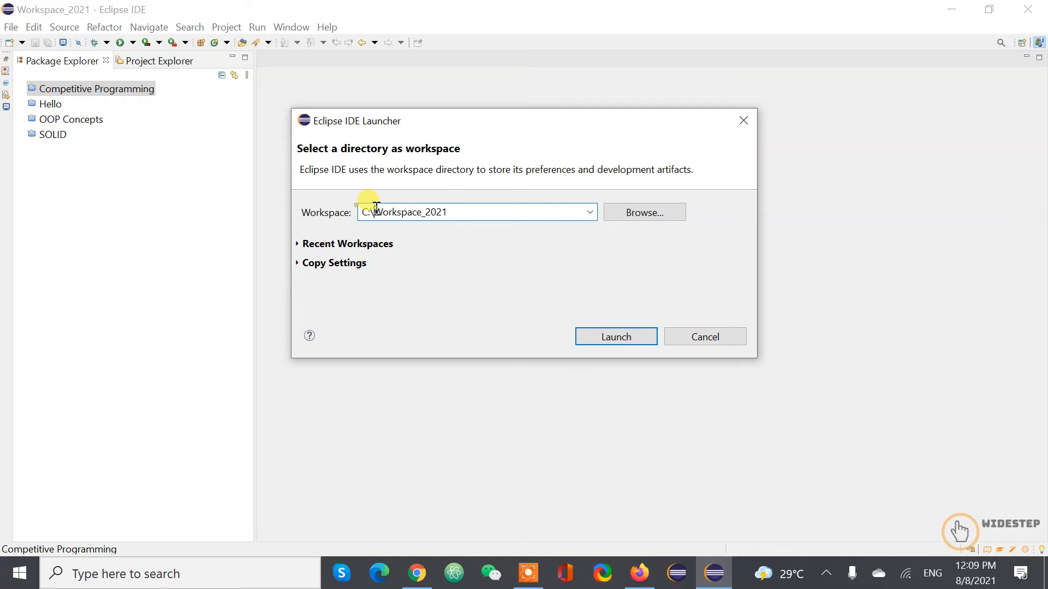
pyautogui.moveTo(366, 212); pyautogui.dragTo(467, 215)
pyautogui.click(467, 215)
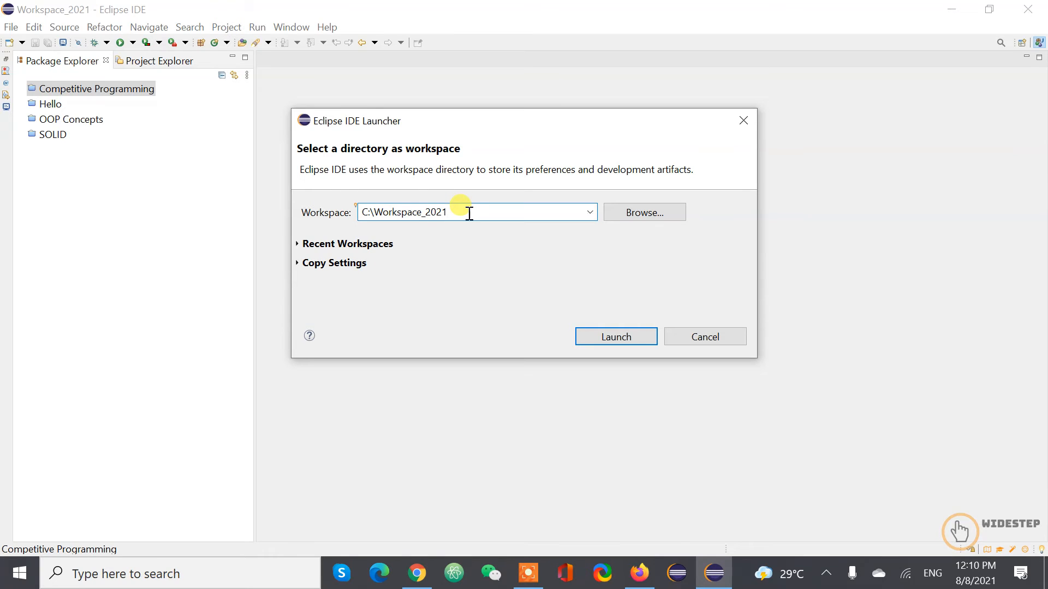
pyautogui.moveTo(459, 117); pyautogui.dragTo(472, 148)
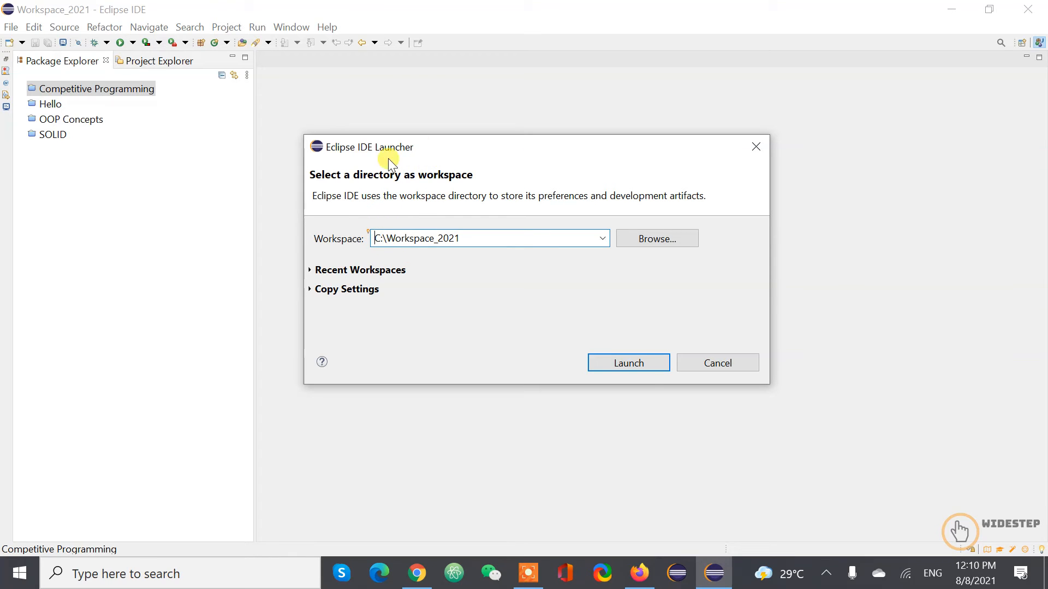
pyautogui.moveTo(375, 238); pyautogui.dragTo(469, 238)
pyautogui.click(468, 239)
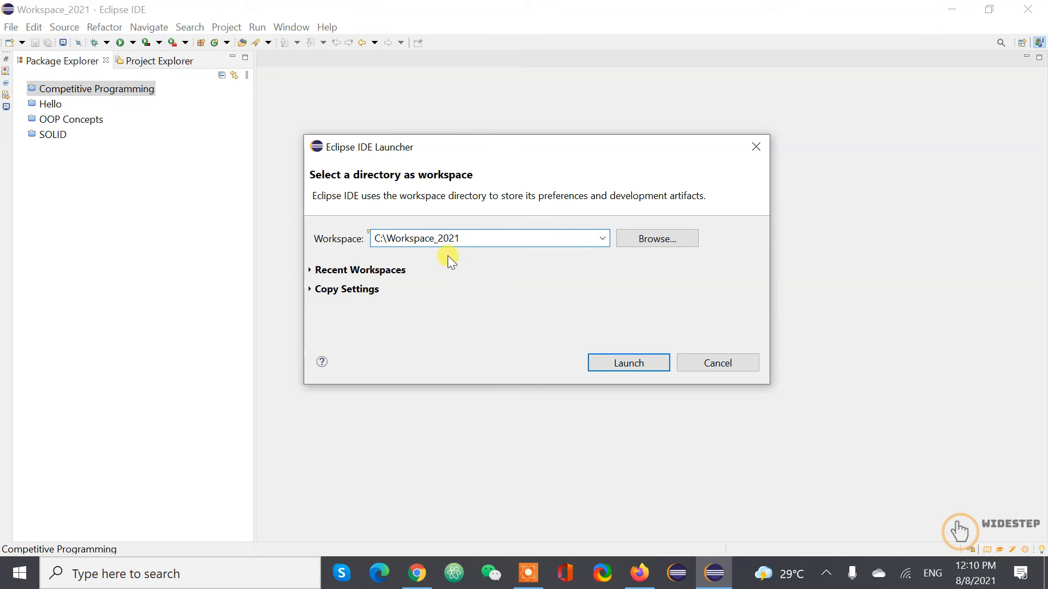
# - Browse to Local Disk (C:) for the workspace directory and create a folder named Workspace_TEST there
pyautogui.click(650, 237)
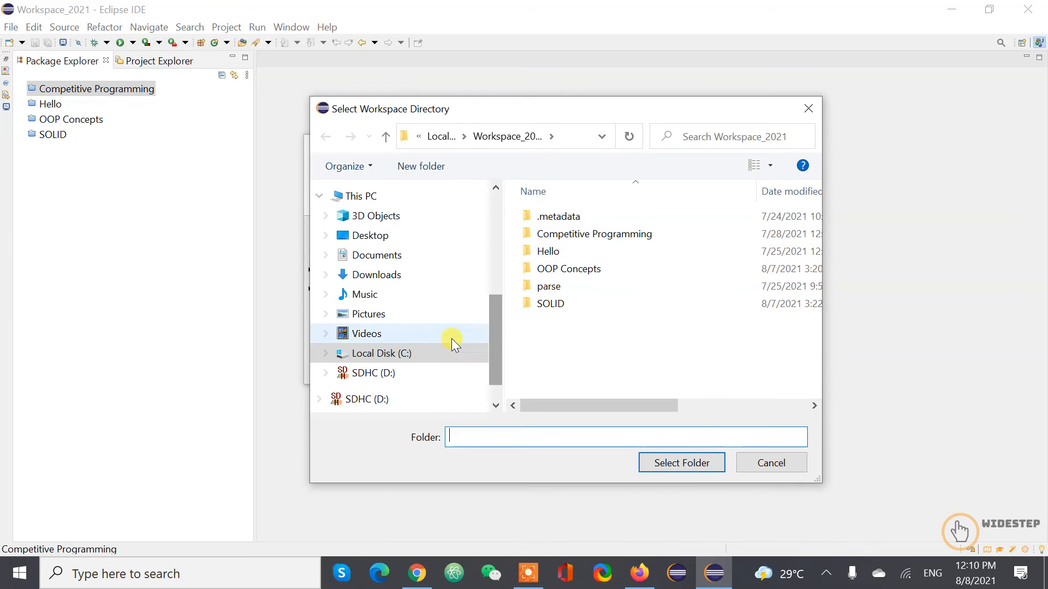
pyautogui.click(403, 355)
pyautogui.scroll(-6, 695, 309)
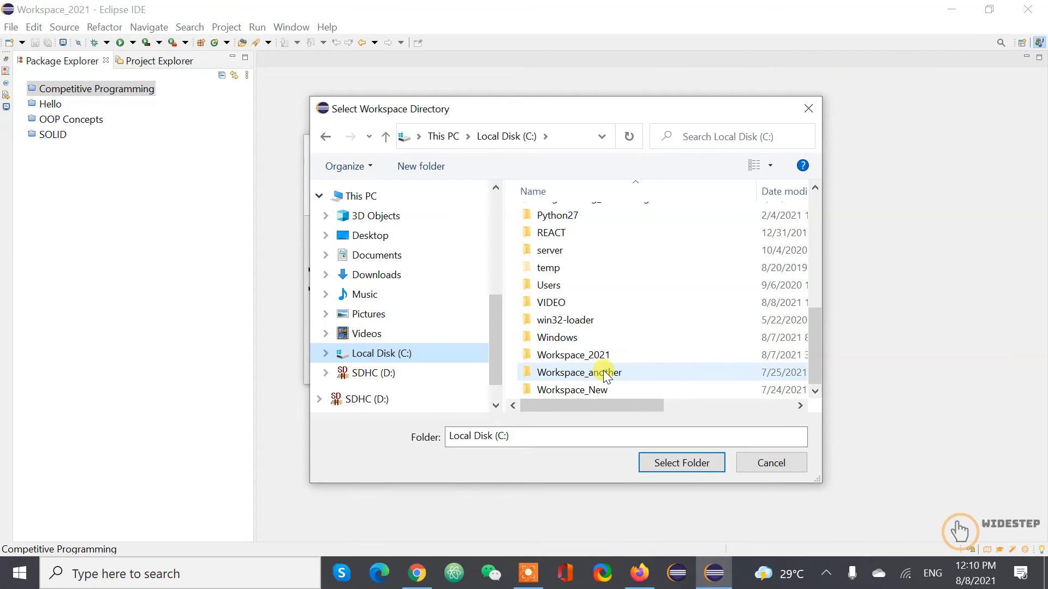
pyautogui.rightClick(637, 314)
pyautogui.moveTo(679, 276)
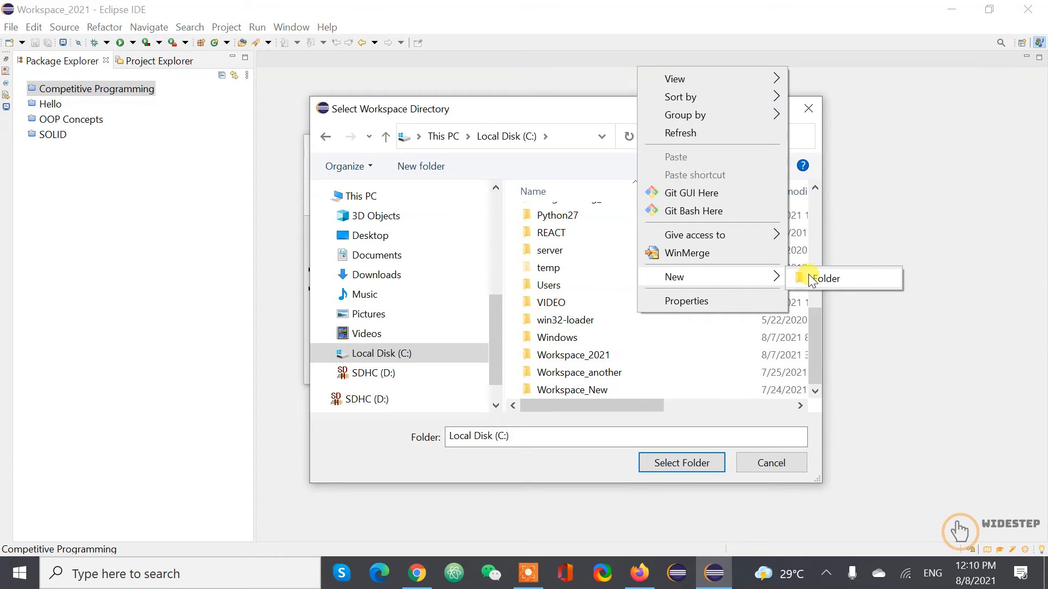
pyautogui.click(807, 276)
pyautogui.write('Wor')
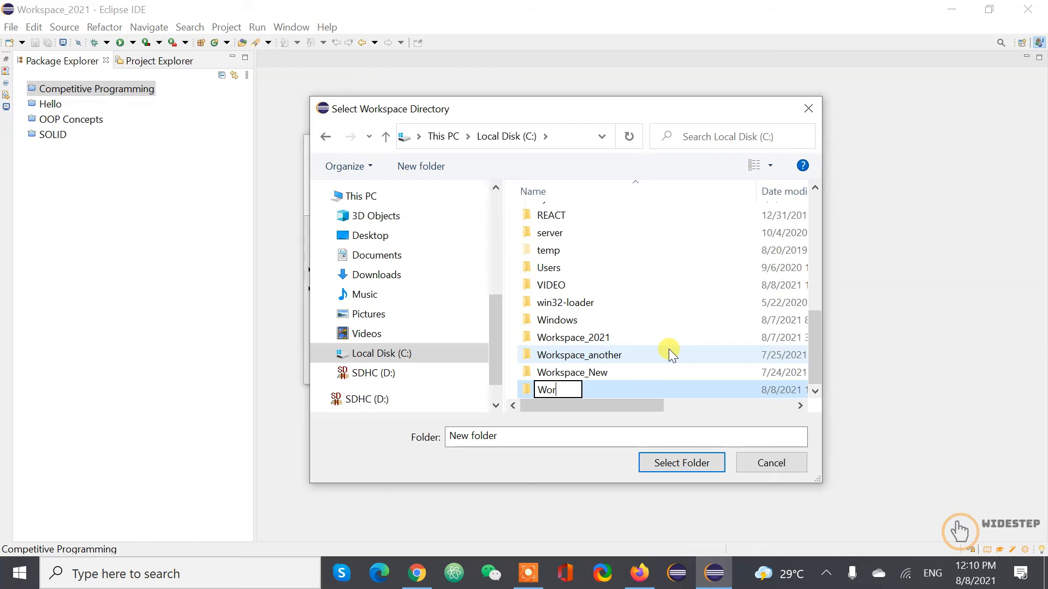
pyautogui.write('kspace_TEST')
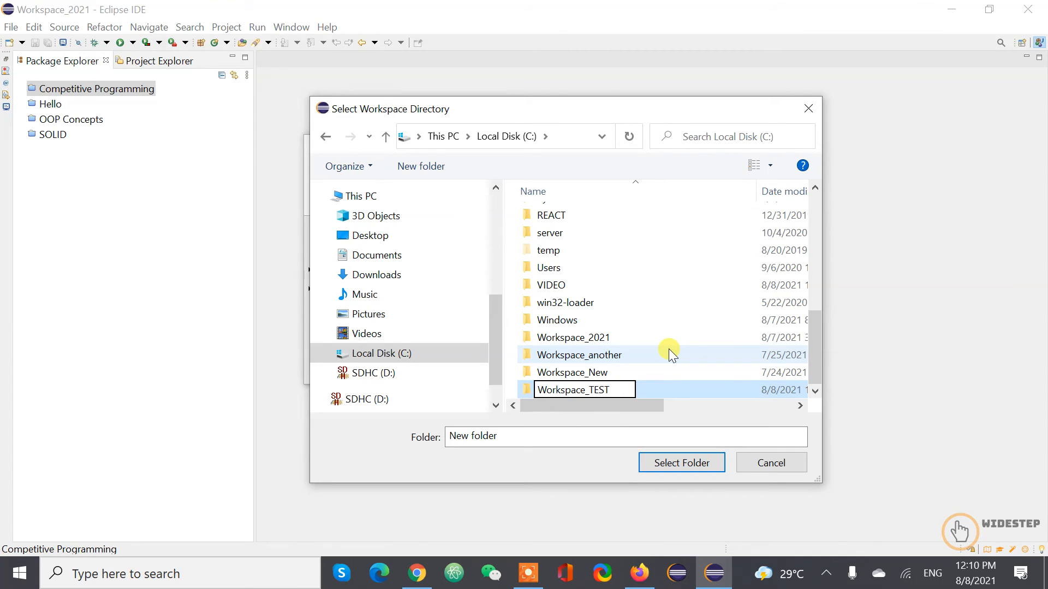
pyautogui.press('Return')
# - Launch Eclipse with the new Workspace_TEST folder as the workspace and maximize its window
pyautogui.click(691, 459)
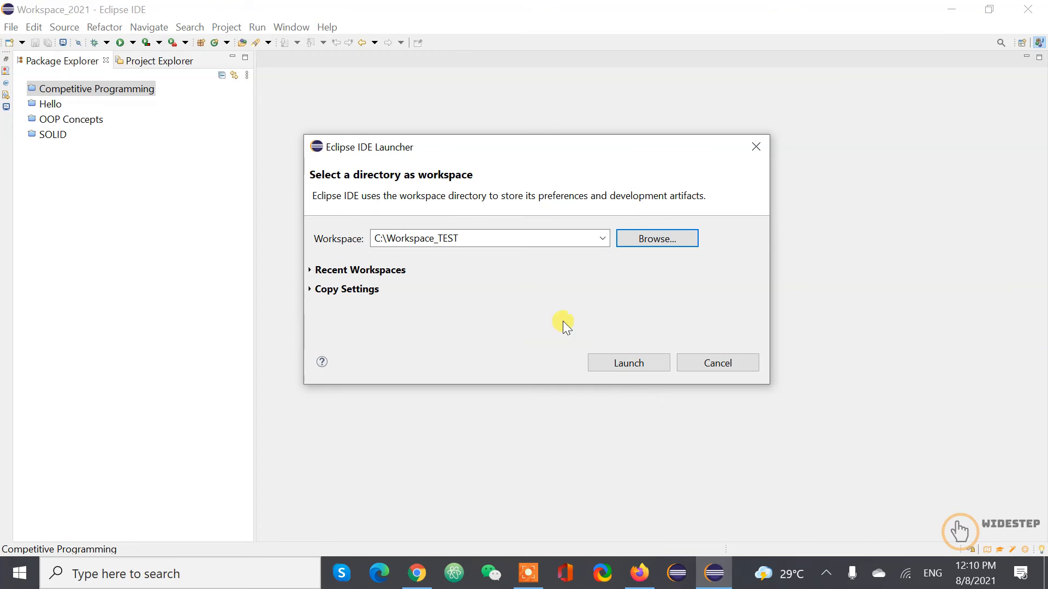
pyautogui.click(628, 363)
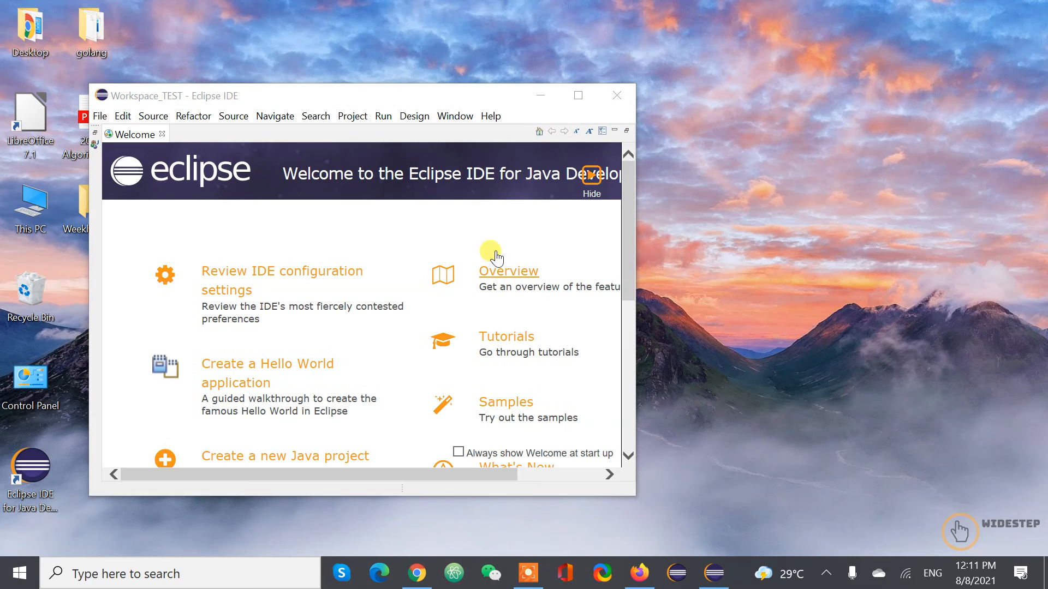
pyautogui.click(578, 96)
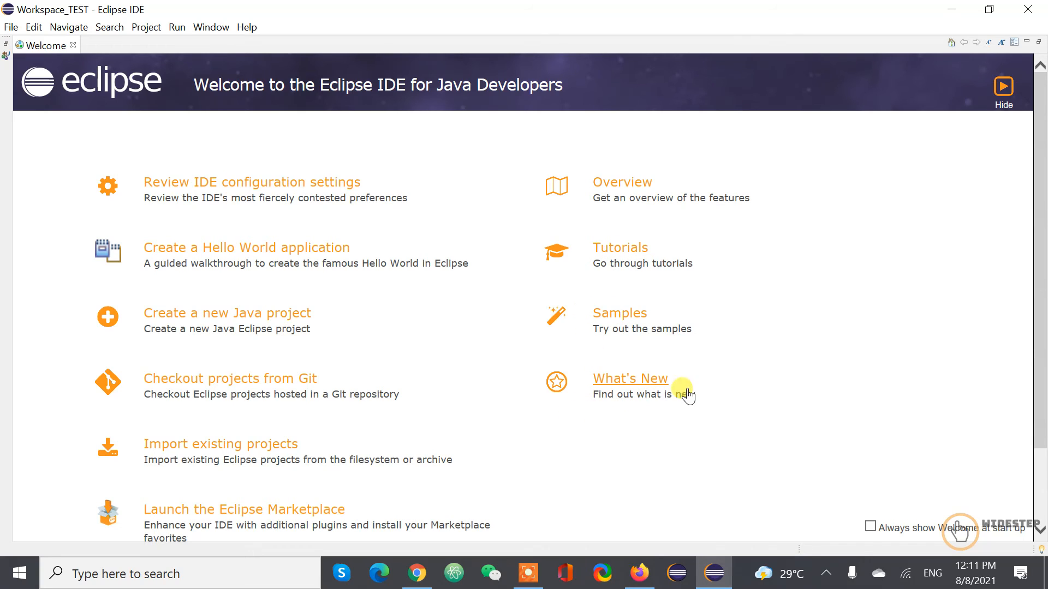
# - Create a Java project named Hello with the default settings, including a module-info.java with the module name Hello
pyautogui.click(462, 316)
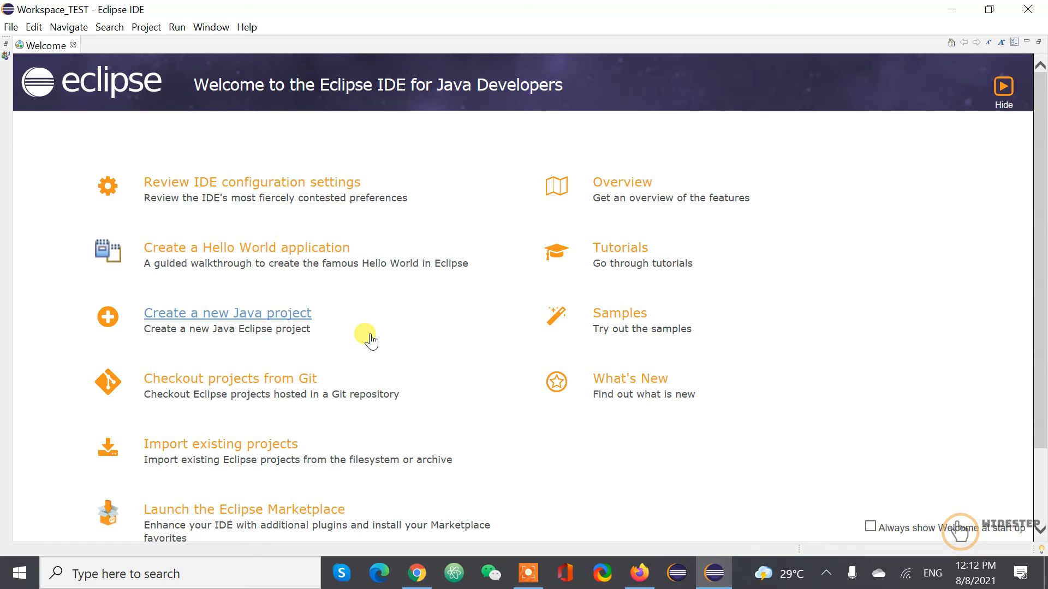
pyautogui.click(255, 313)
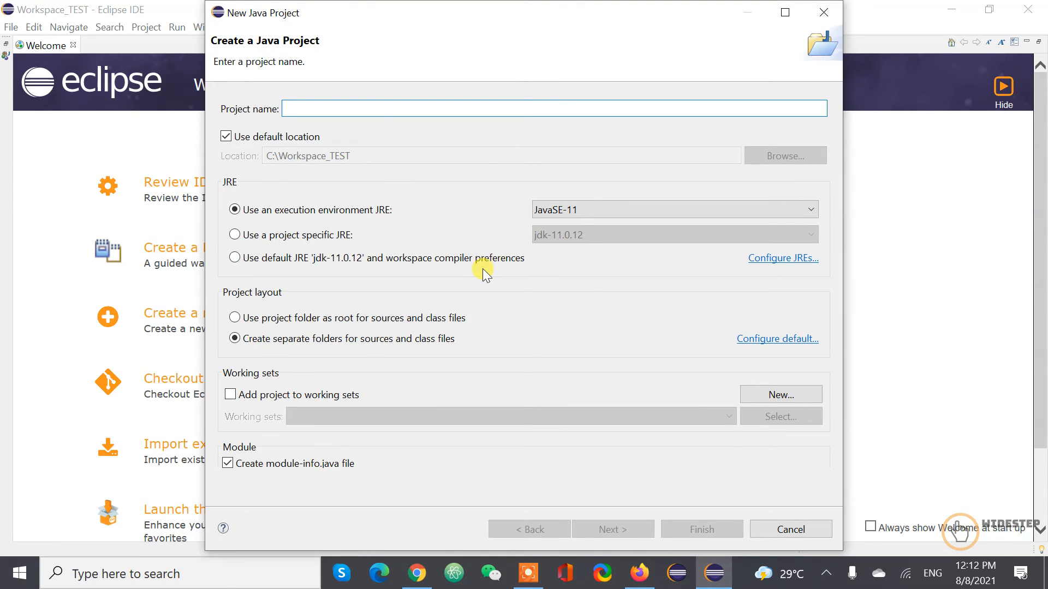
pyautogui.write('Hello')
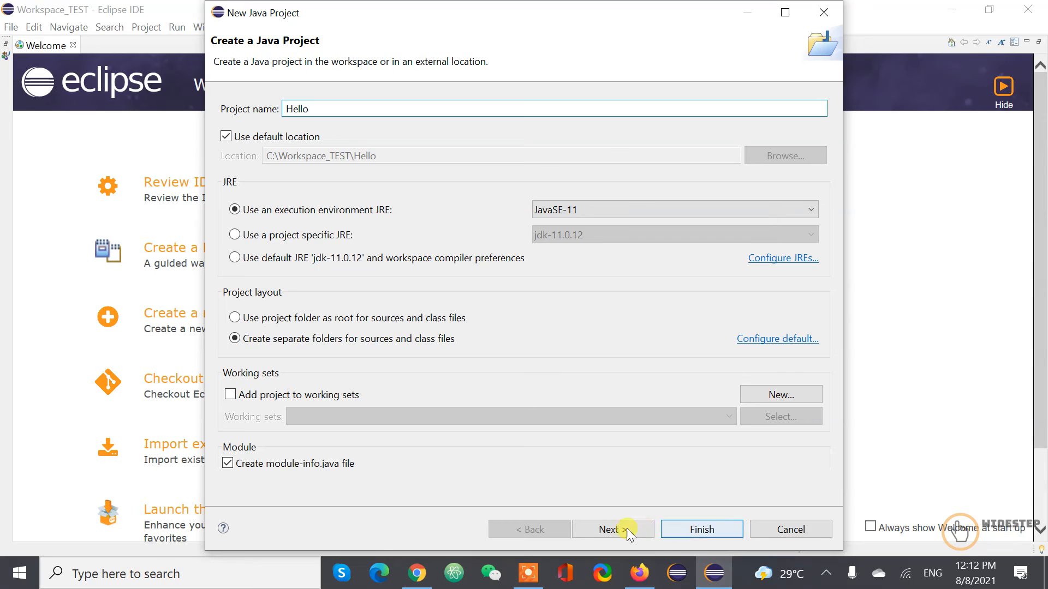
pyautogui.click(669, 530)
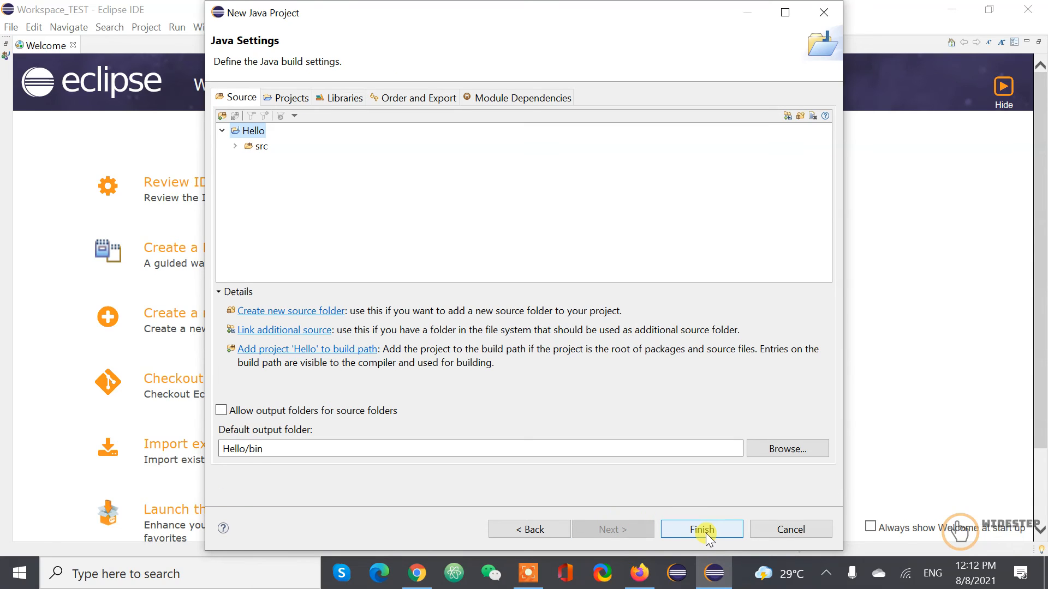
pyautogui.click(706, 533)
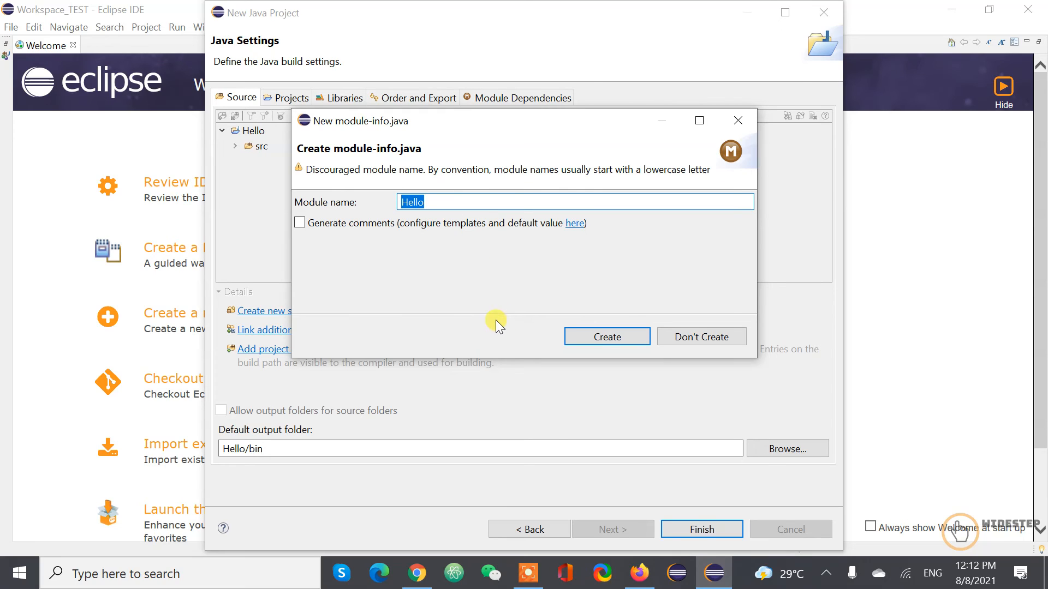
pyautogui.click(441, 202)
pyautogui.click(598, 338)
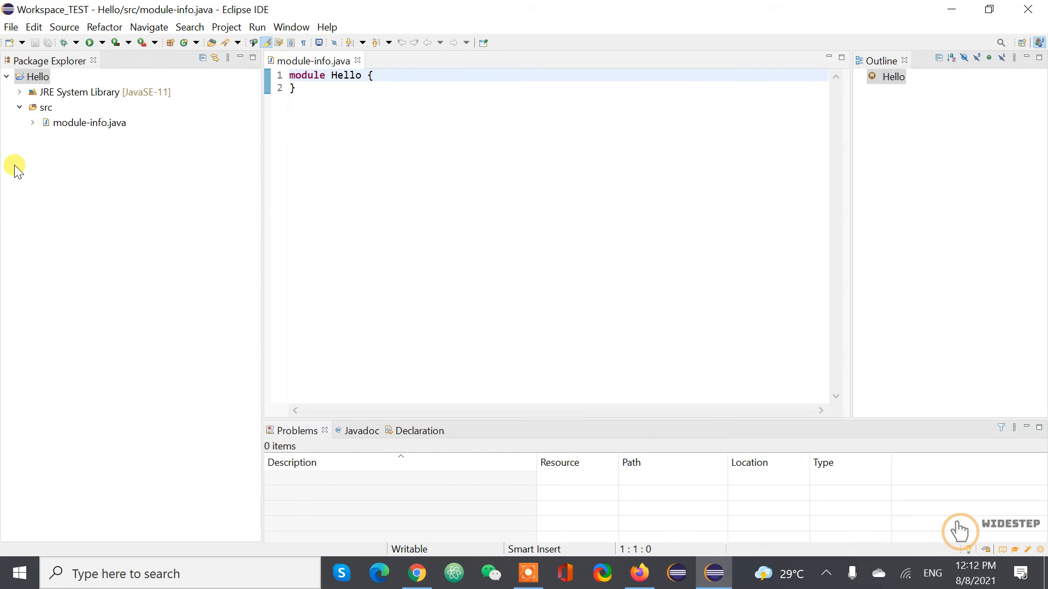
# - Create a package named demo.app in the src folder of the Hello project
pyautogui.click(46, 109)
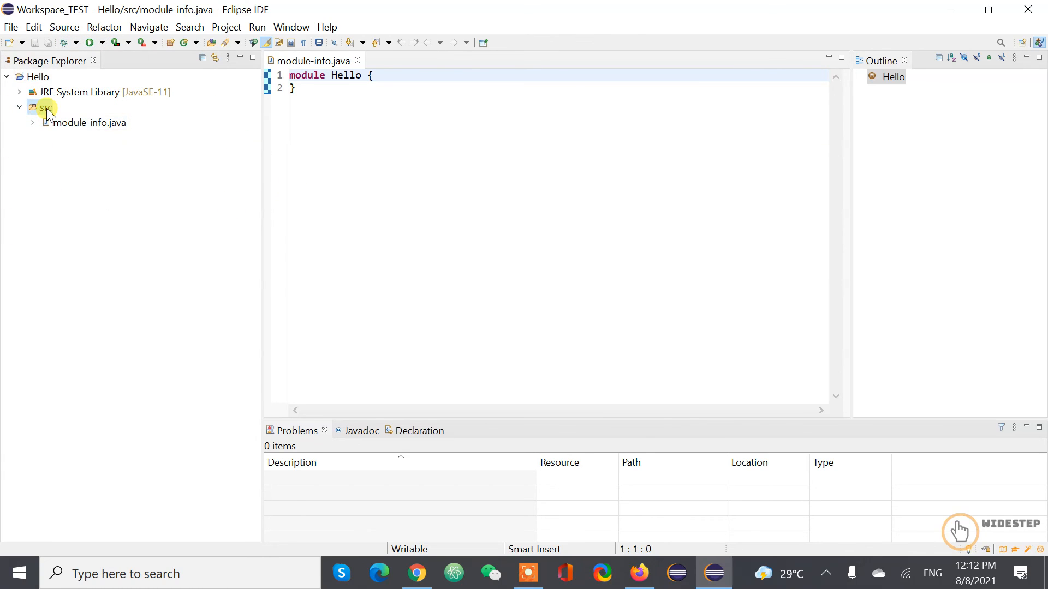
pyautogui.rightClick(47, 111)
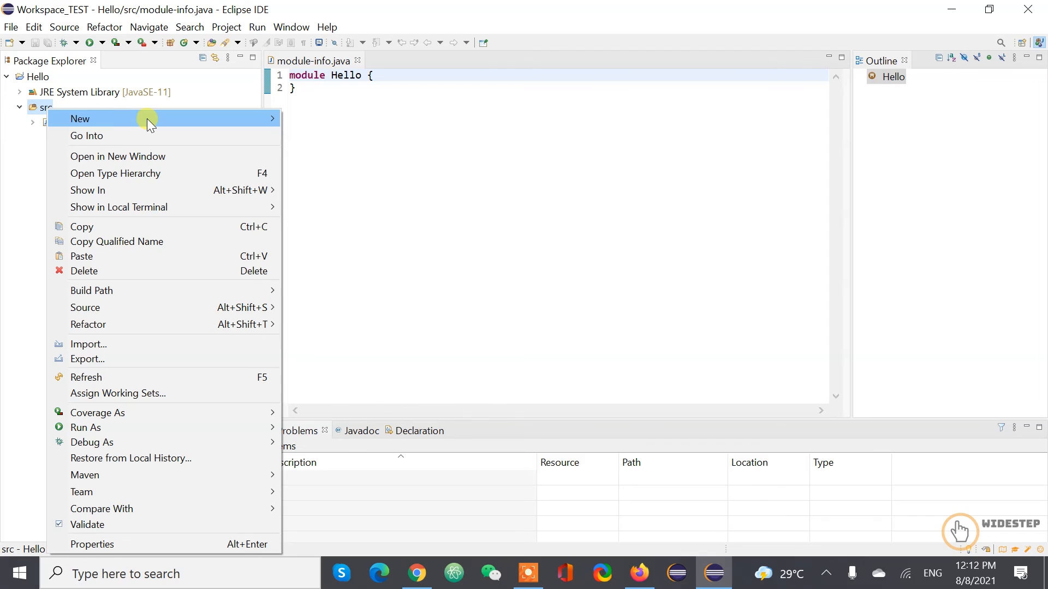
pyautogui.moveTo(154, 123)
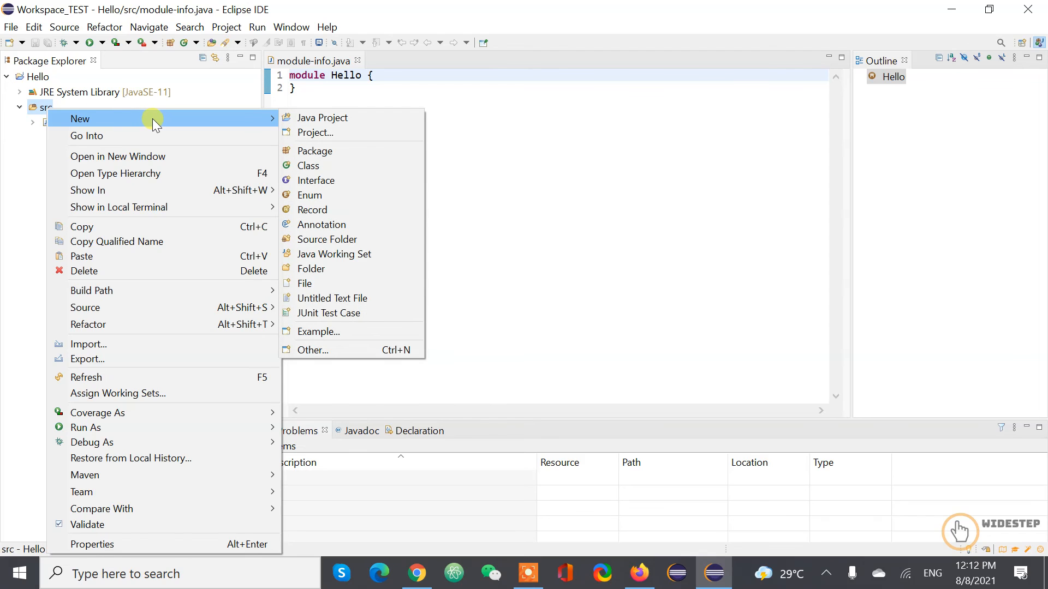
pyautogui.click(326, 153)
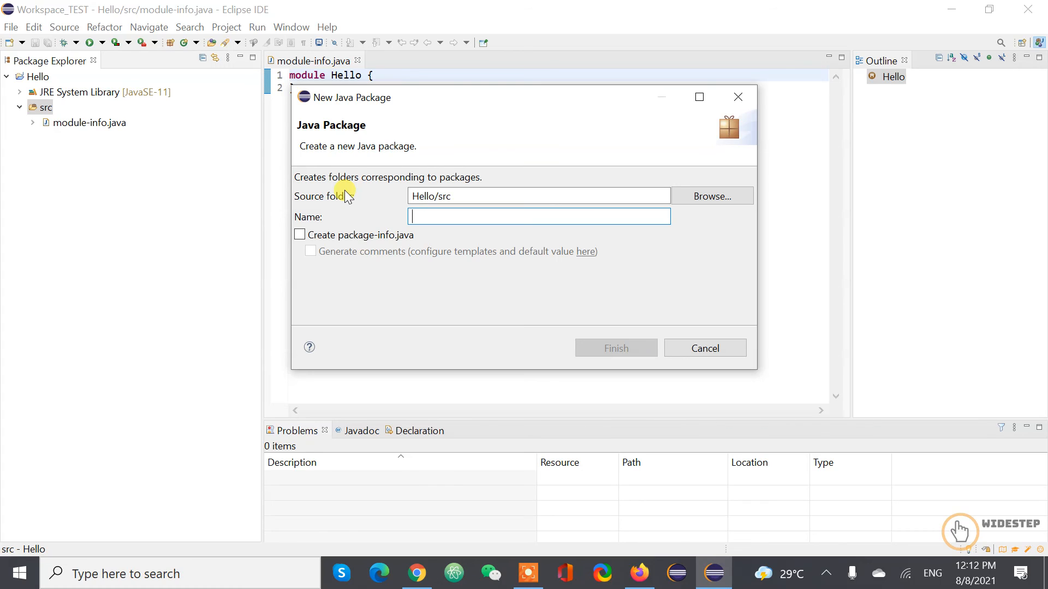
pyautogui.write('demo.ap')
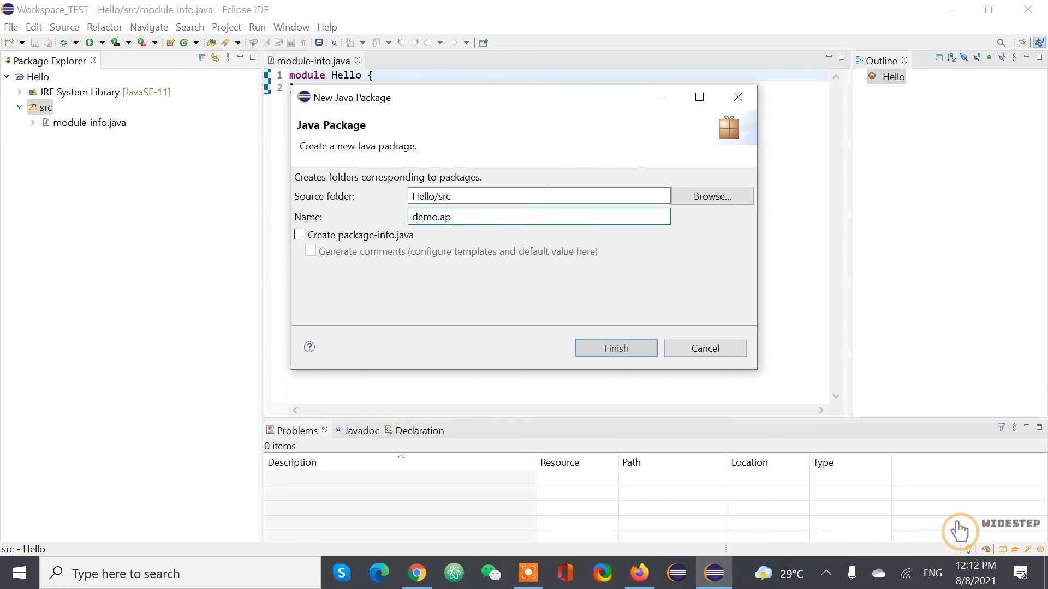
pyautogui.write('p')
pyautogui.press('Return')
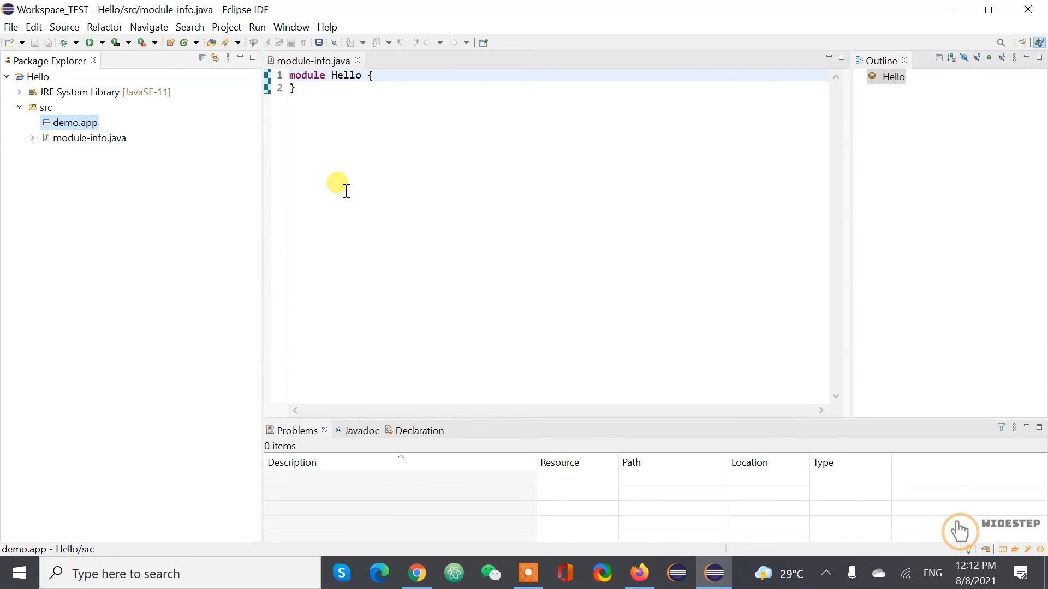
# - Create a public Java class named Hello in the demo.app package
pyautogui.rightClick(93, 124)
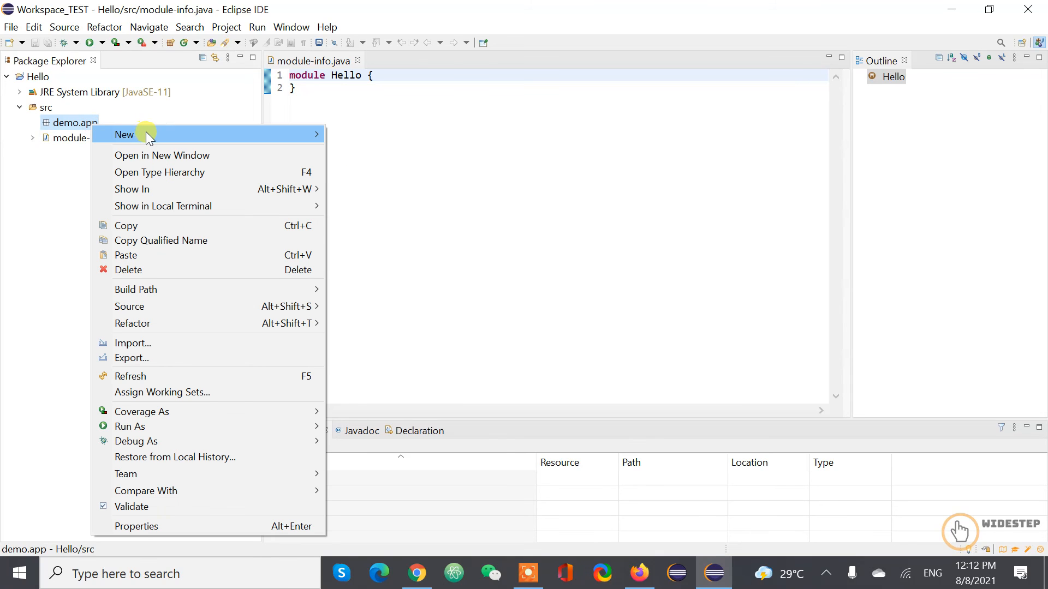
pyautogui.moveTo(149, 136)
pyautogui.click(397, 182)
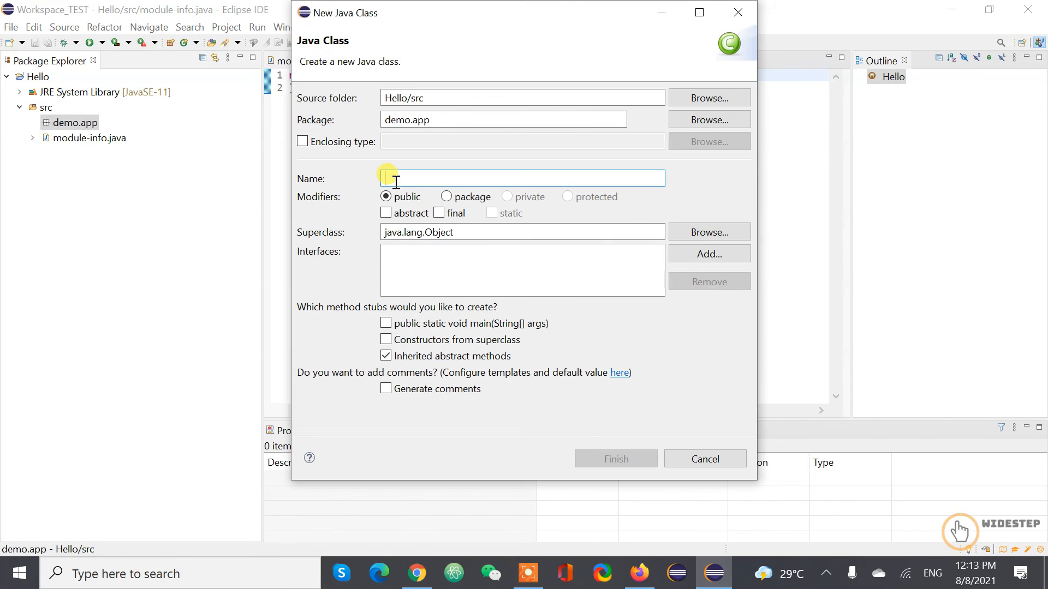
pyautogui.write('Hello')
pyautogui.press('Return')
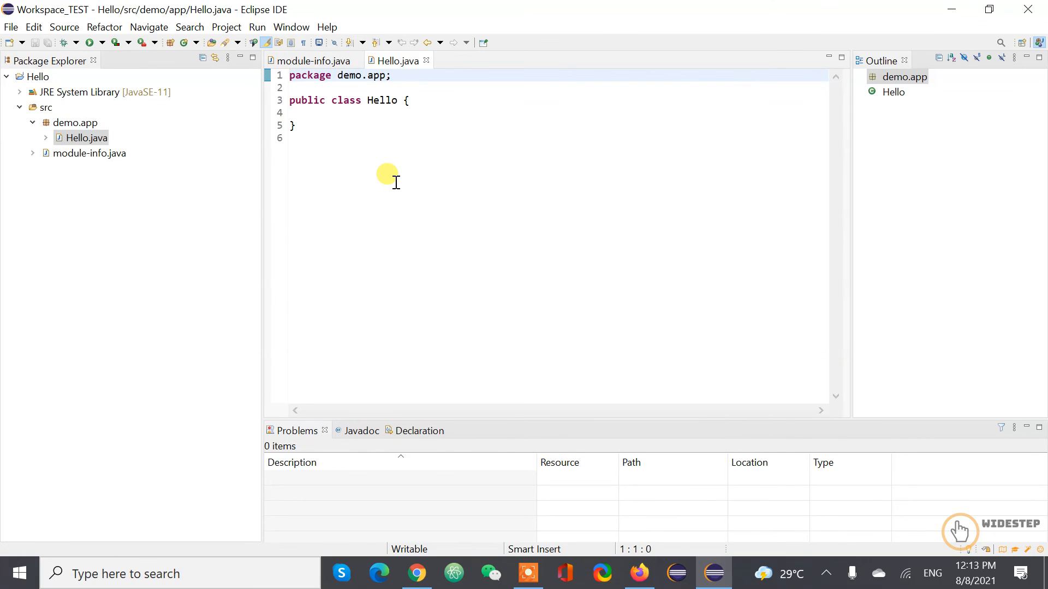
# - Insert a public static void main(String[] args) method into the Hello class using the main method template
pyautogui.press('Down')
pyautogui.press('Down')
pyautogui.press('Down')
pyautogui.press('Tab')
pyautogui.write('m')
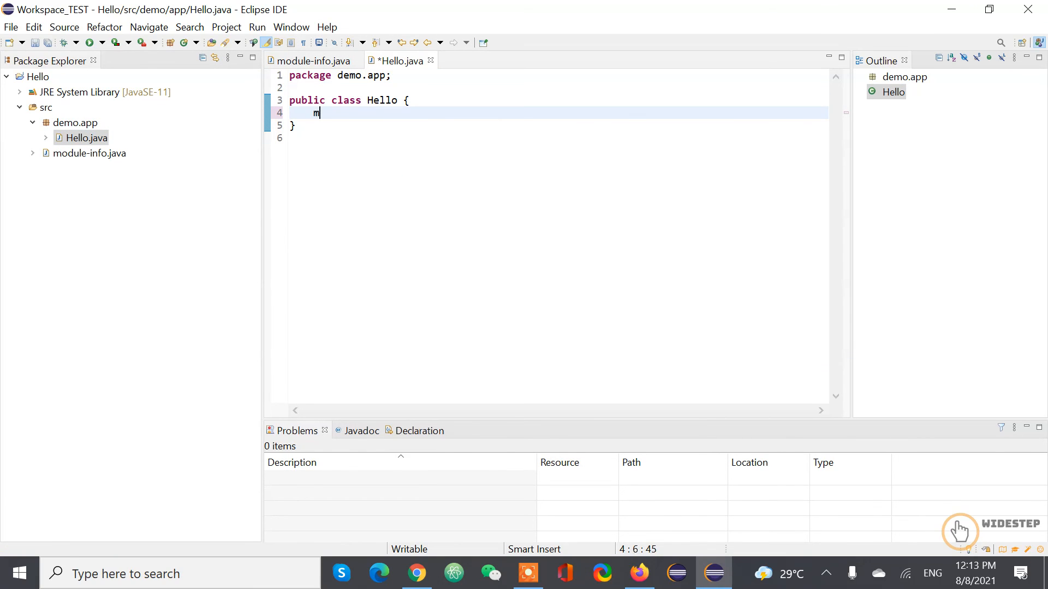
pyautogui.write('ain')
pyautogui.hotkey('ctrl', 'space')
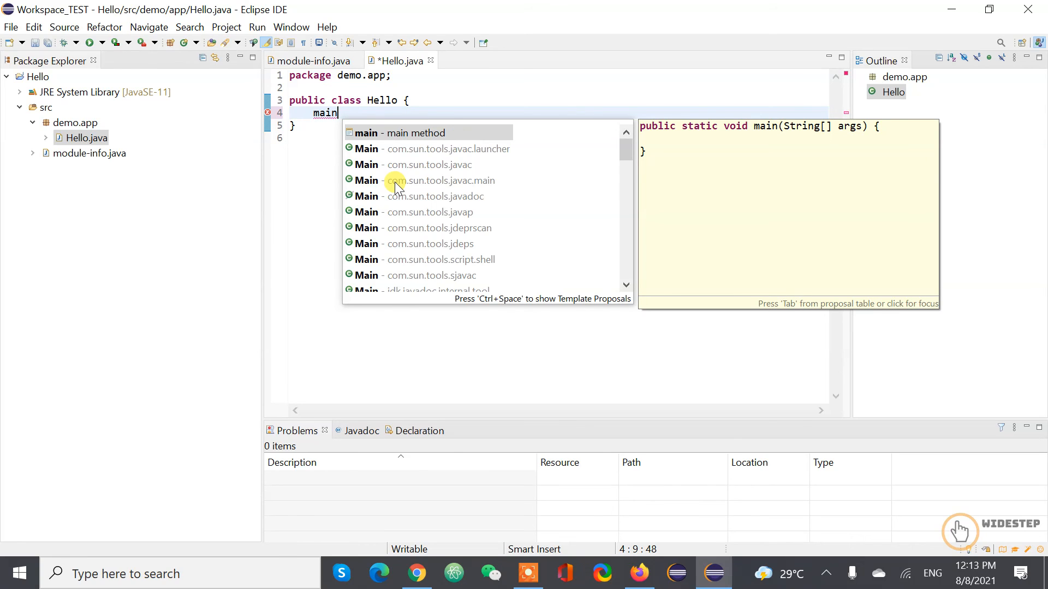
pyautogui.press('Return')
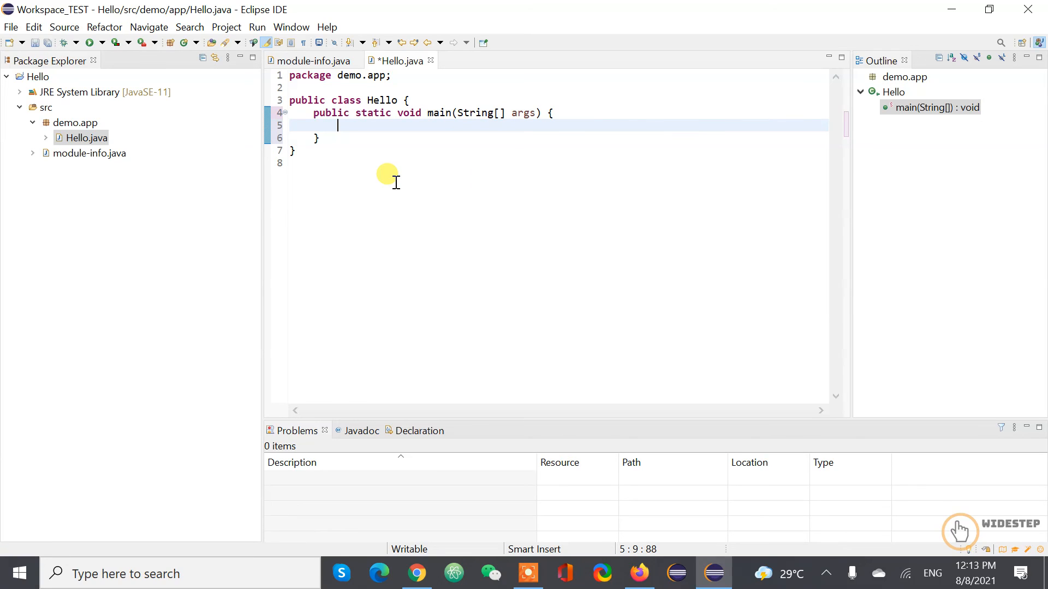
# - Add a System.out.println statement printing "Hello Eclipse IDE 2021-06." to the main method using the sysout template, and save Hello.java
pyautogui.write('sysout')
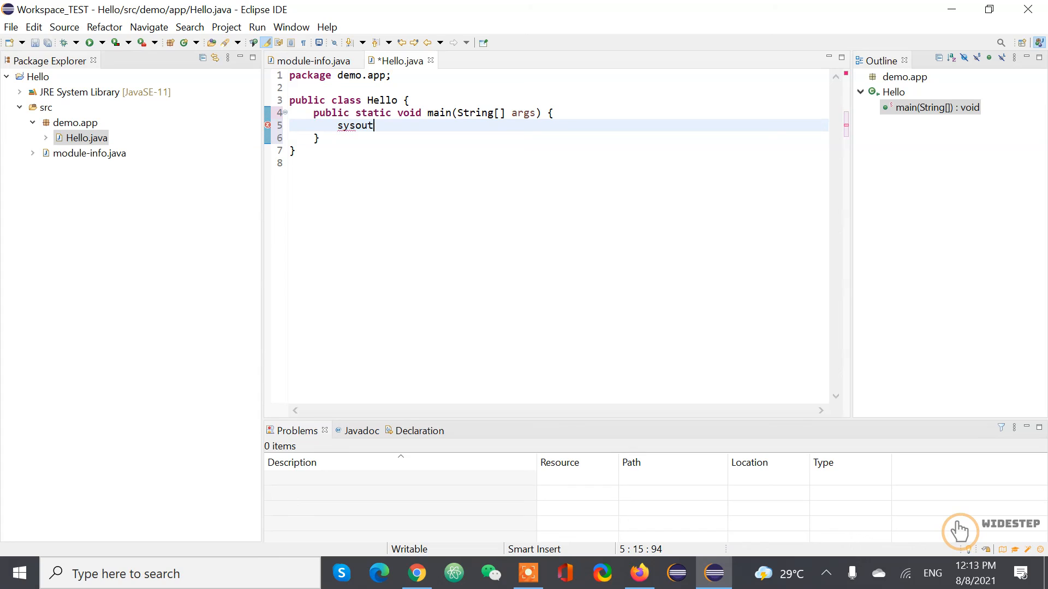
pyautogui.hotkey('ctrl', 'space')
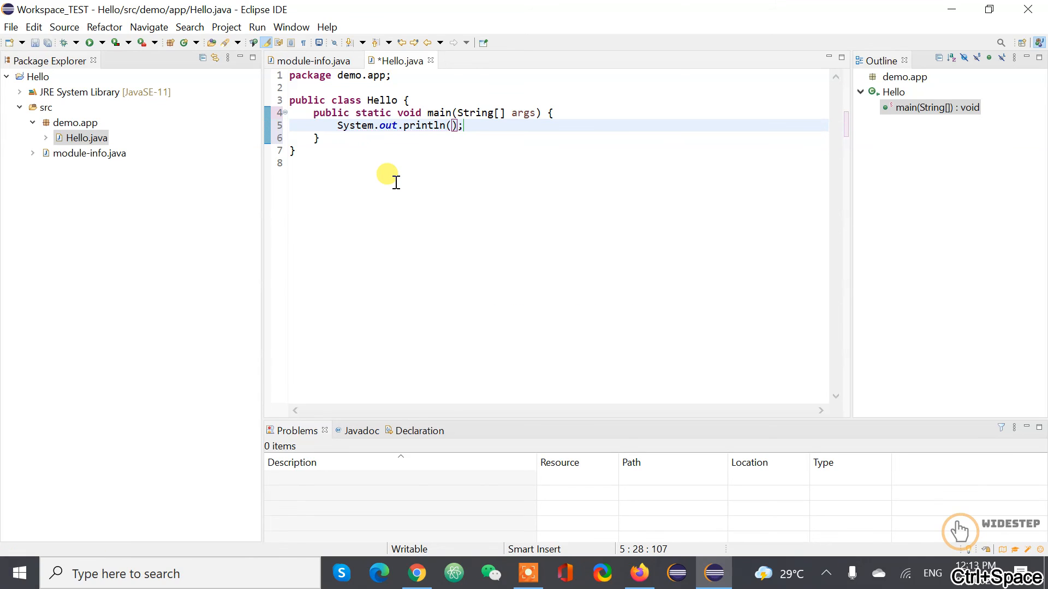
pyautogui.write('"Hello E')
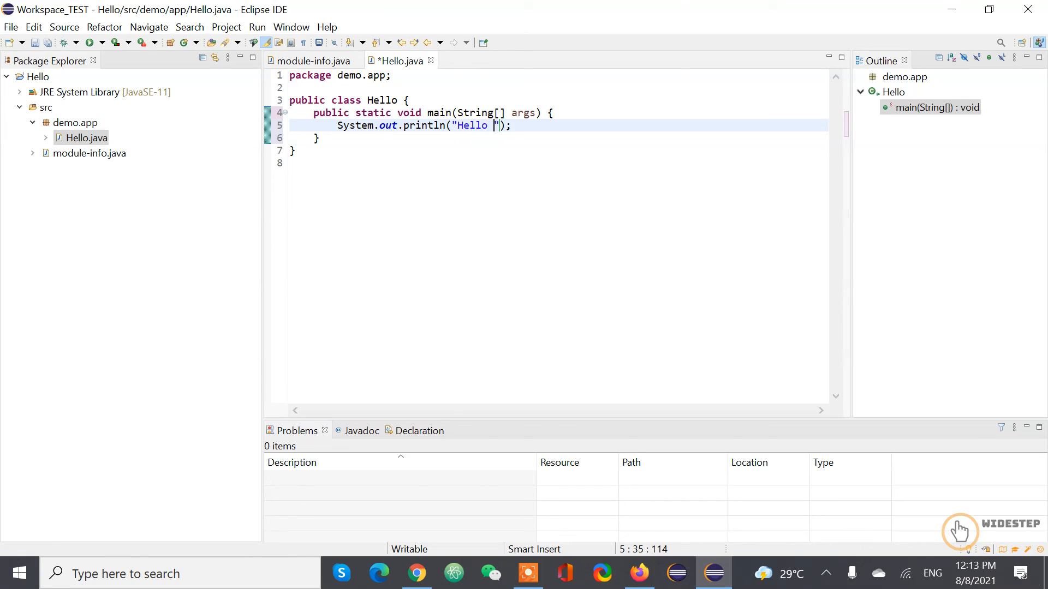
pyautogui.write('ccli')
pyautogui.press('BackSpace')
pyautogui.press('BackSpace')
pyautogui.press('BackSpace')
pyautogui.write('lipse I')
pyautogui.press('BackSpace')
pyautogui.write('IDE ')
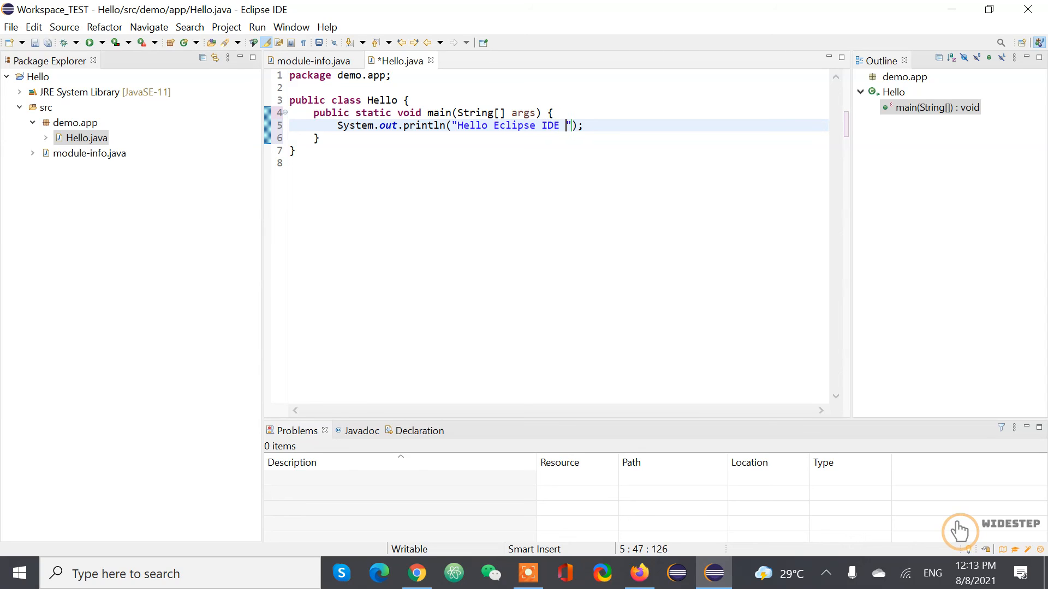
pyautogui.write('2021-06.')
pyautogui.hotkey('ctrl', 's')
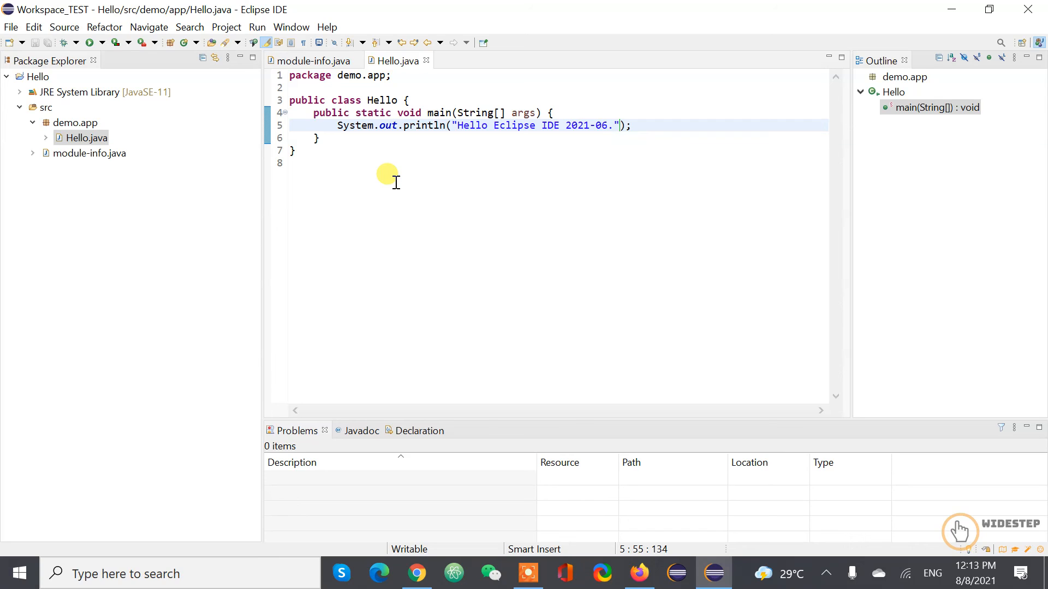
# - Run the Hello class as a Java application, and maximize the Console view with its printed output line selected
pyautogui.hotkey('alt', 'shift', 'x')
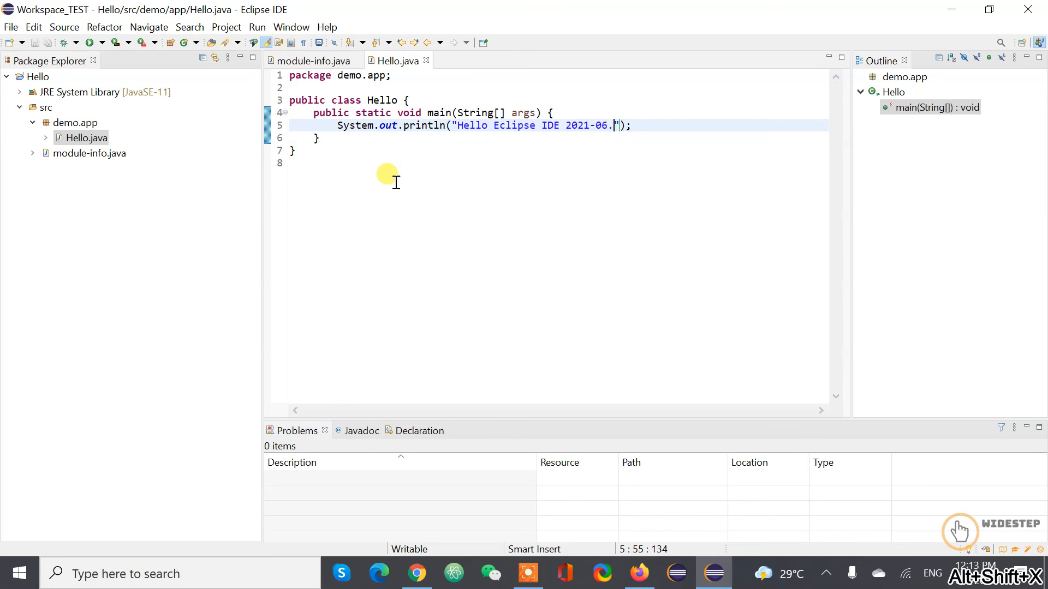
pyautogui.click(396, 183)
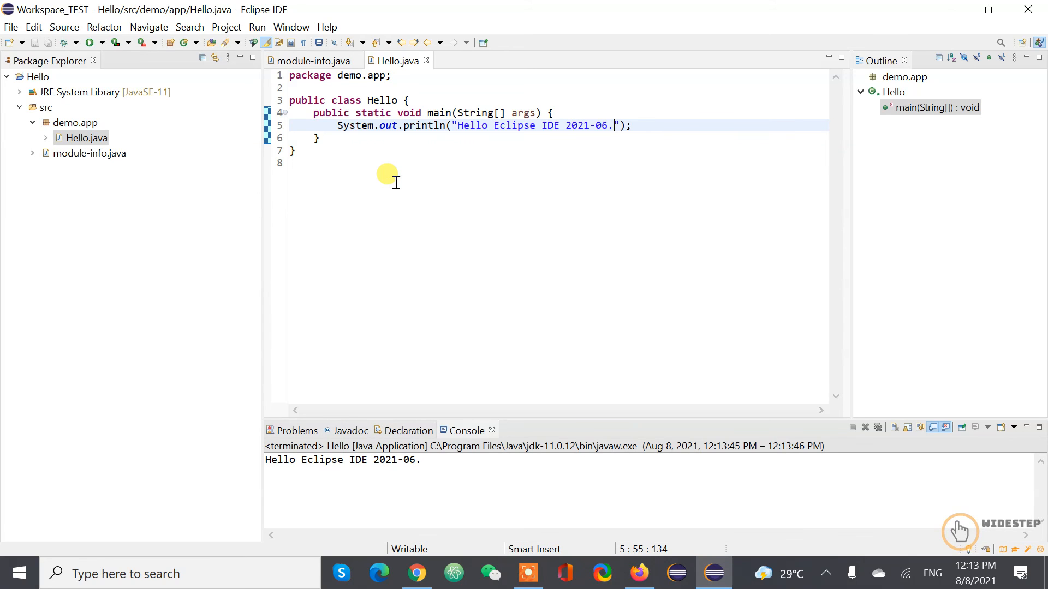
pyautogui.doubleClick(467, 430)
pyautogui.moveTo(180, 89); pyautogui.dragTo(15, 91)
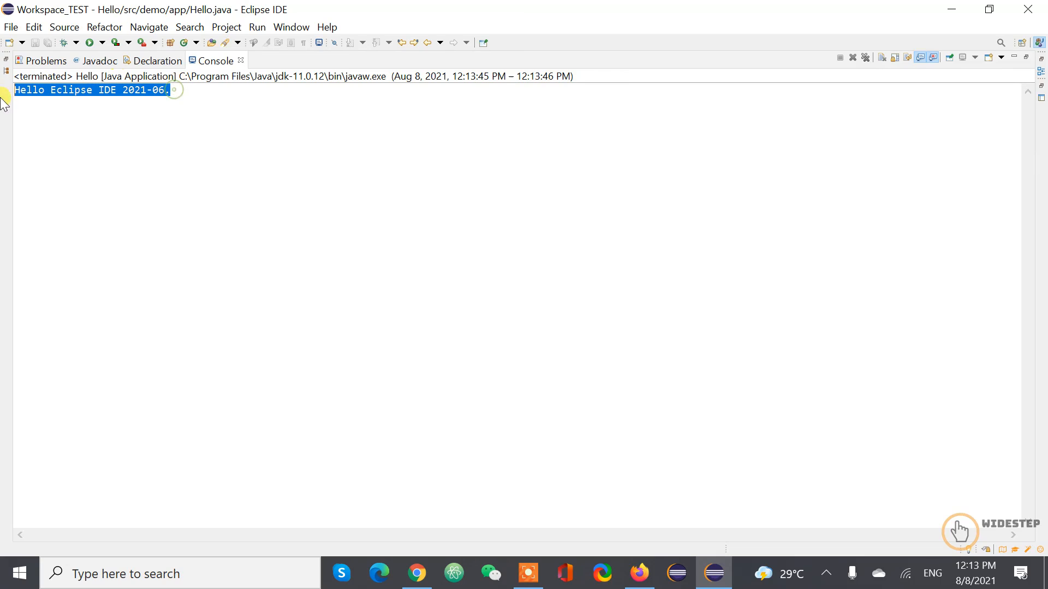